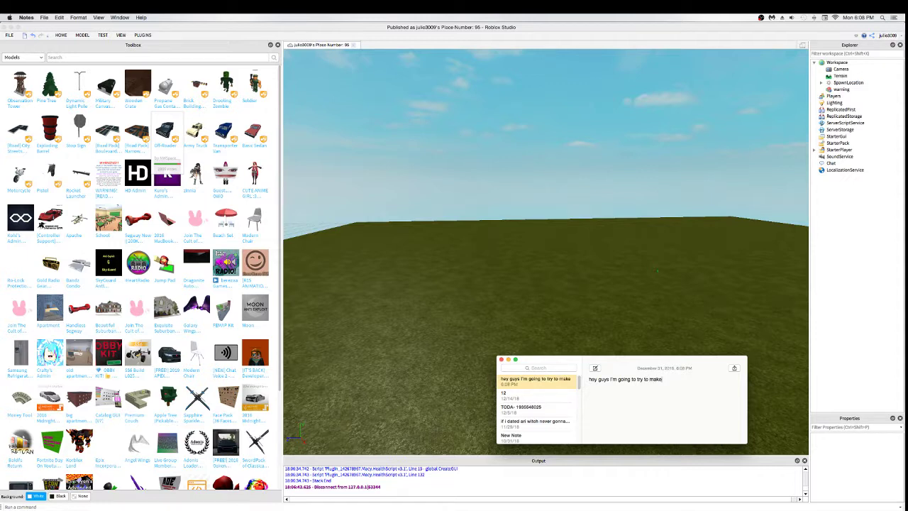
# Replace the note's greeting text with "hope u enjoy!" and return to Roblox Studio.
pyautogui.write('a s')
pyautogui.write('uf in')
pyautogui.press('super+a')
pyautogui.write('h')
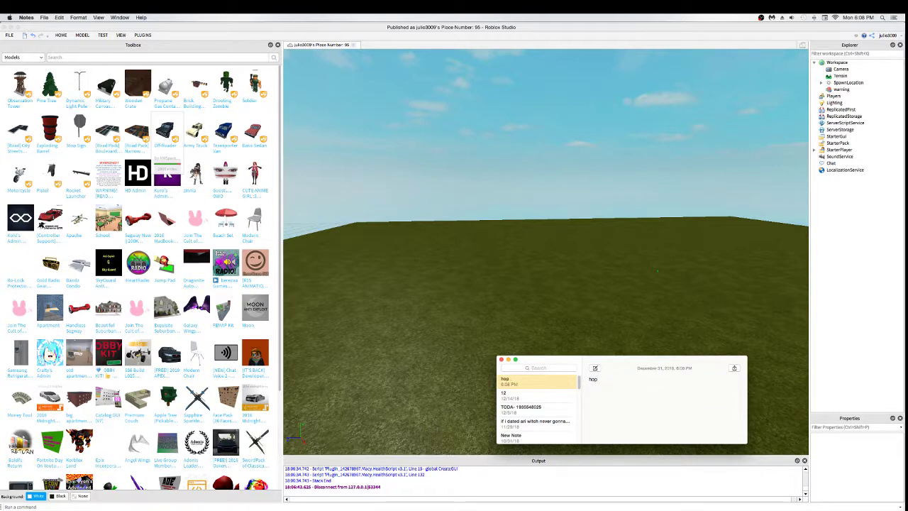
pyautogui.write('ope u enjoy!')
pyautogui.click(588, 336)
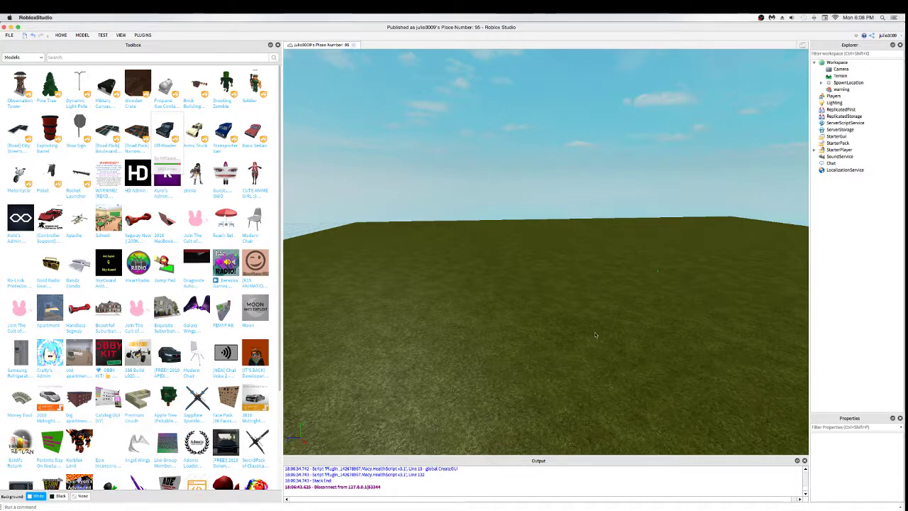
# Insert a new part and move it closer across the grass baseplate.
pyautogui.moveTo(588, 337); pyautogui.dragTo(588, 336, button='right')
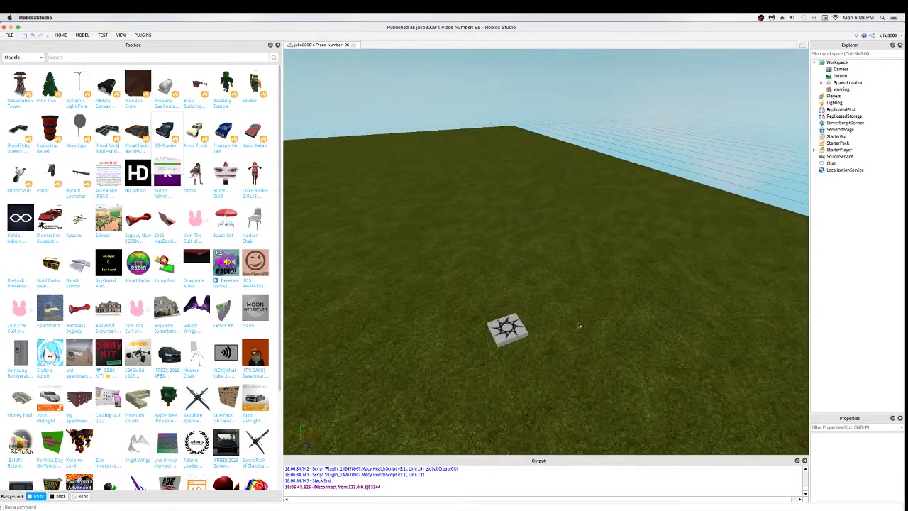
pyautogui.moveTo(531, 319); pyautogui.dragTo(494, 296, button='right')
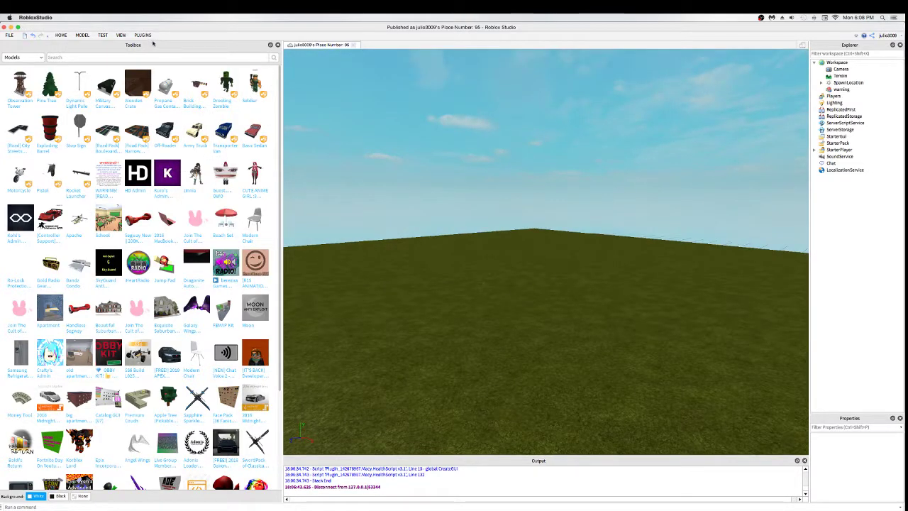
pyautogui.click(61, 35)
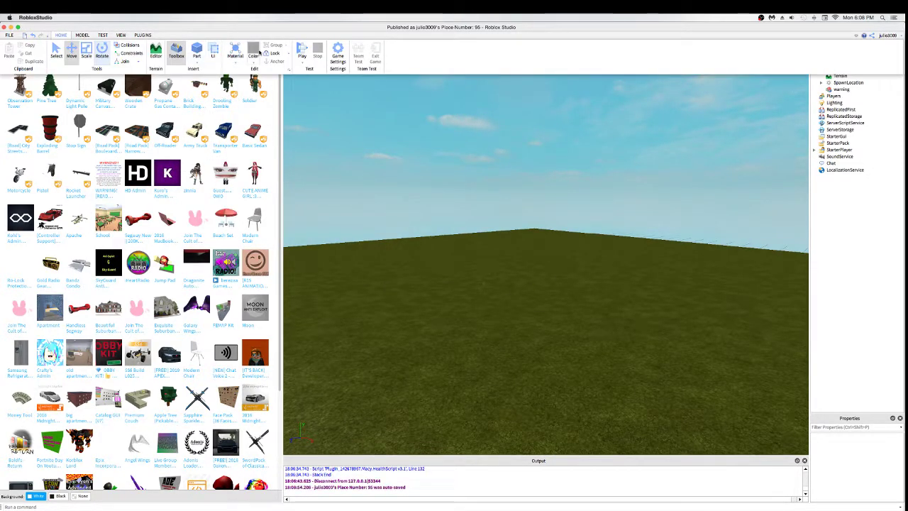
pyautogui.click(196, 51)
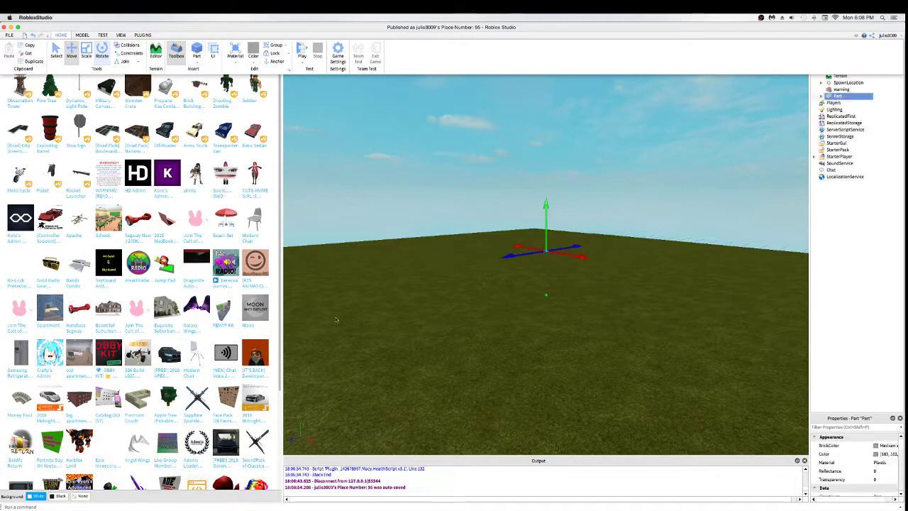
pyautogui.moveTo(494, 284); pyautogui.dragTo(521, 265, button='right')
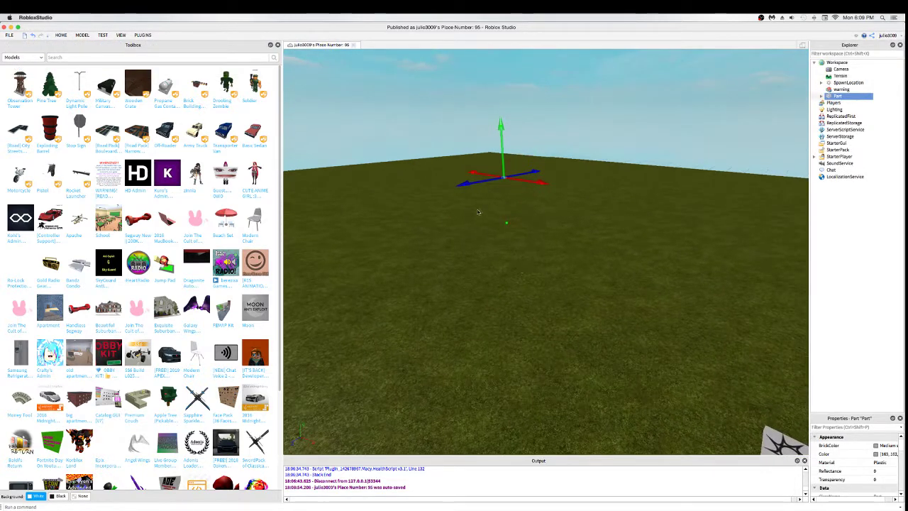
pyautogui.moveTo(491, 183); pyautogui.dragTo(561, 272)
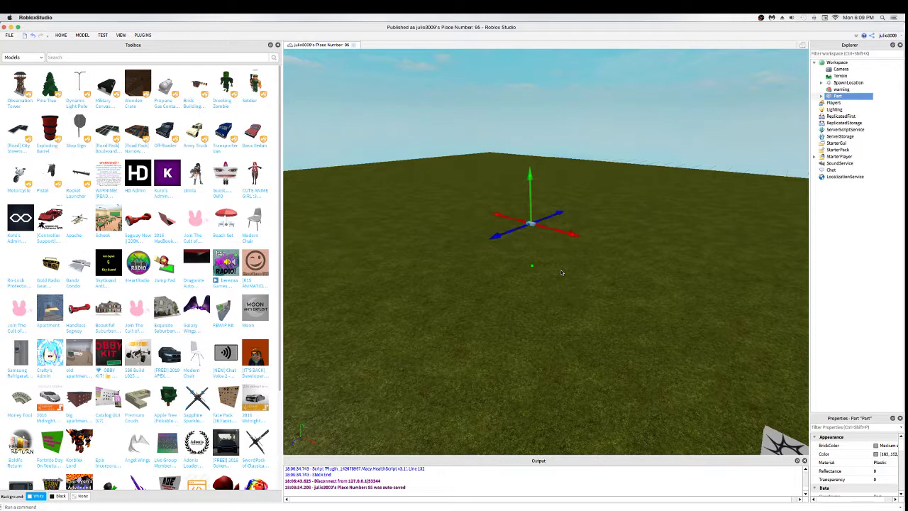
# Scale the part into a large, thin square plate and raise it well above the baseplate.
pyautogui.press('super+3')
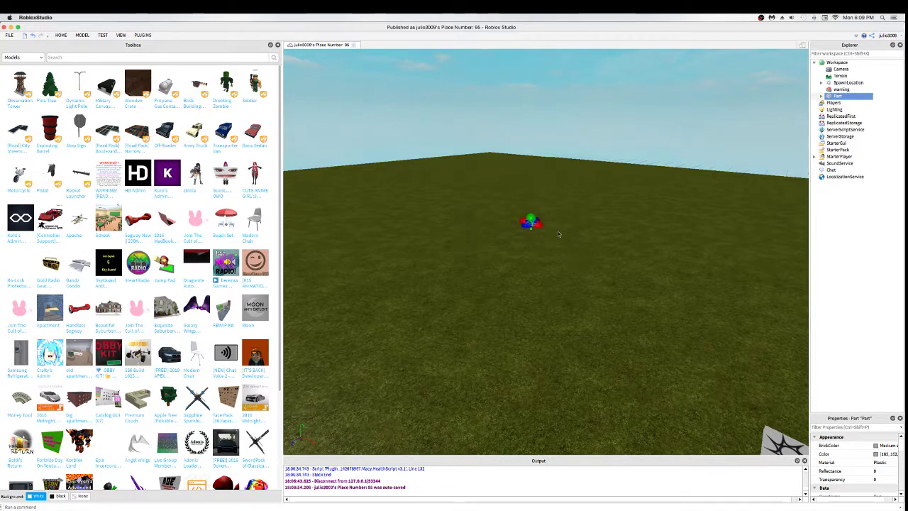
pyautogui.moveTo(531, 217); pyautogui.dragTo(644, 273)
pyautogui.moveTo(582, 239); pyautogui.dragTo(472, 316)
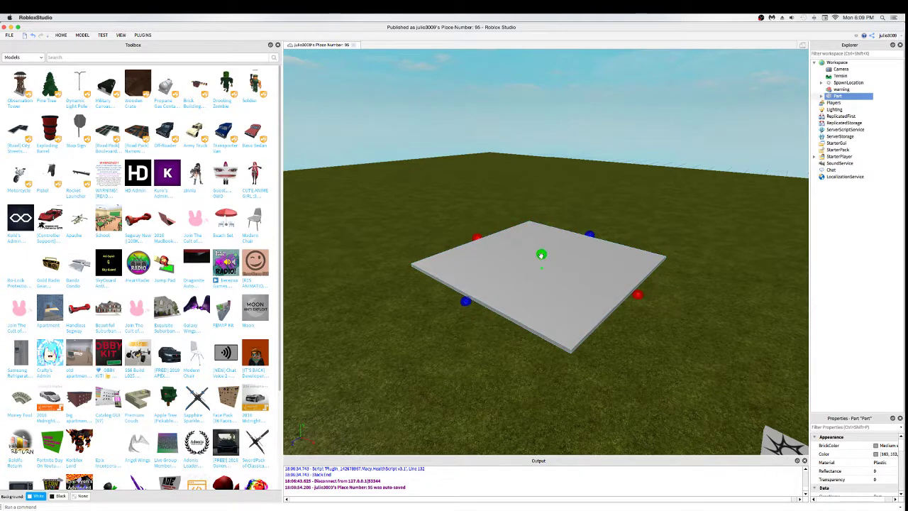
pyautogui.press('super+2')
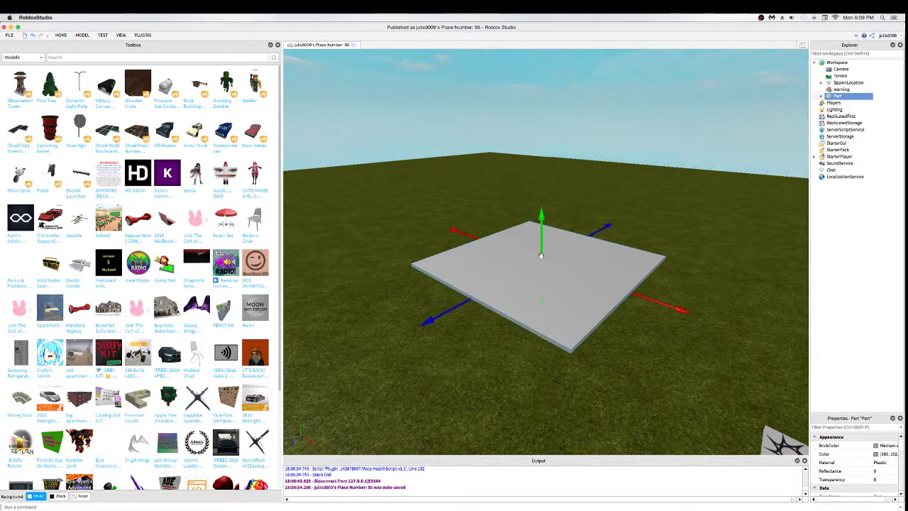
pyautogui.moveTo(539, 256); pyautogui.dragTo(536, 147)
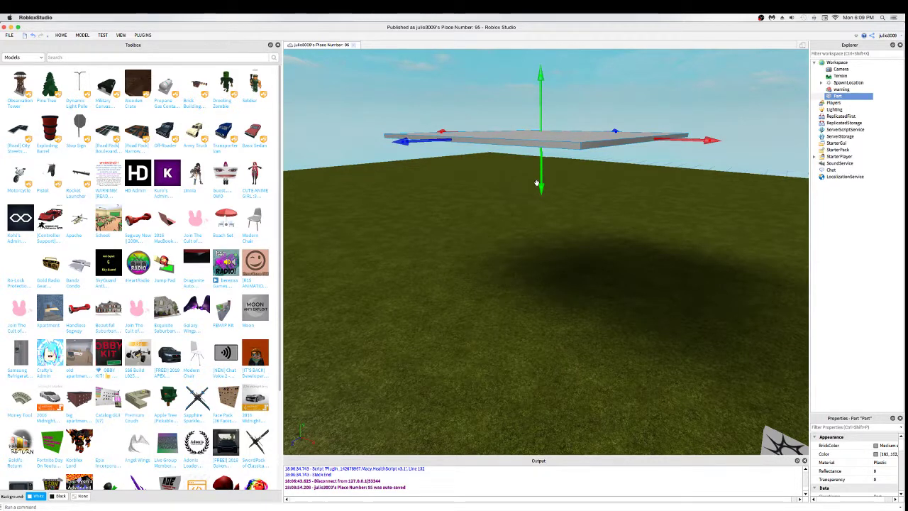
# Duplicate the floating plate and rotate the copy about the vertical axis and into a steep tilt.
pyautogui.press('super+d')
pyautogui.press('super+4')
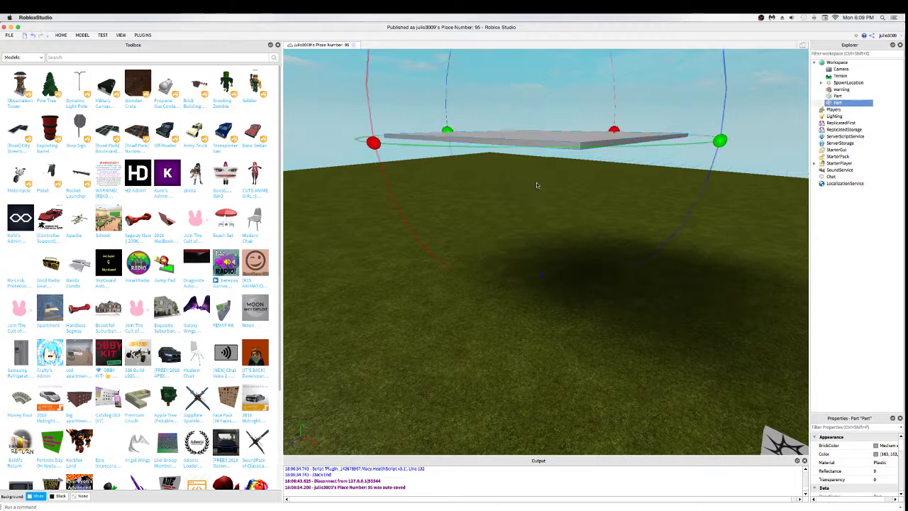
pyautogui.moveTo(537, 185); pyautogui.dragTo(492, 168, button='right')
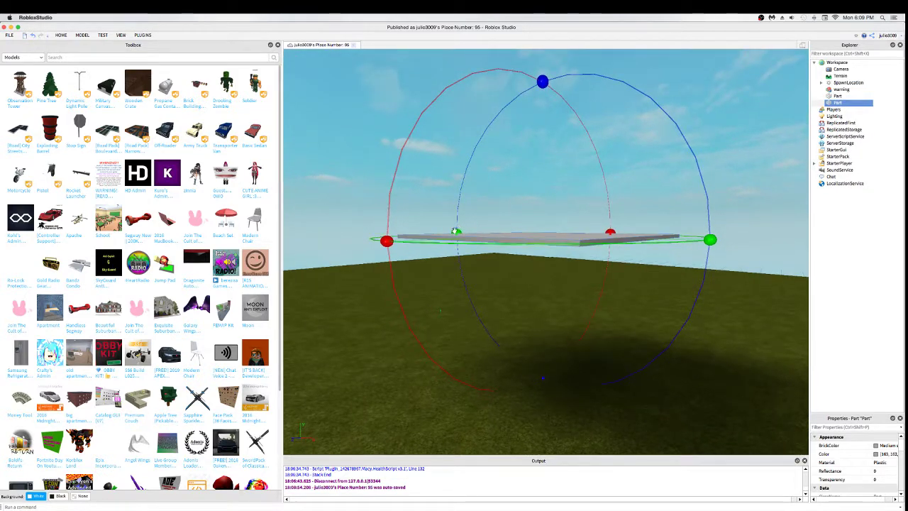
pyautogui.moveTo(455, 233); pyautogui.dragTo(661, 234)
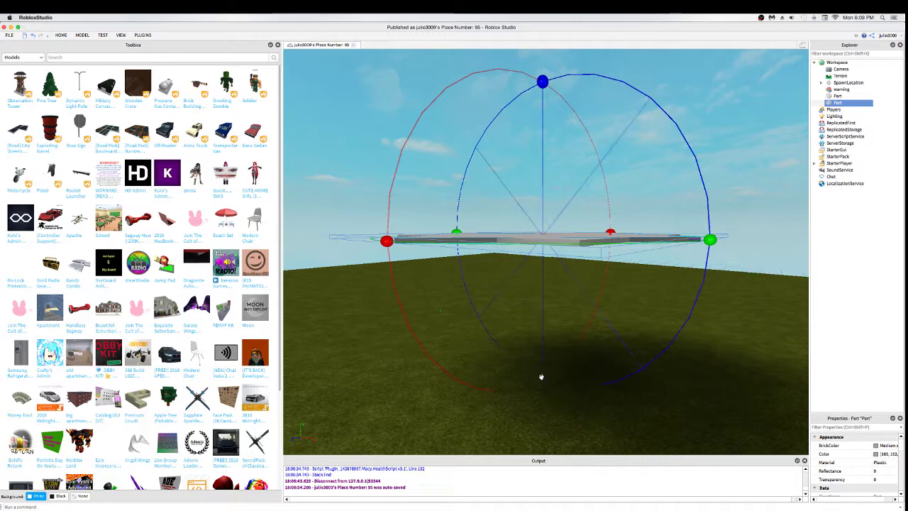
pyautogui.moveTo(541, 377); pyautogui.dragTo(507, 159)
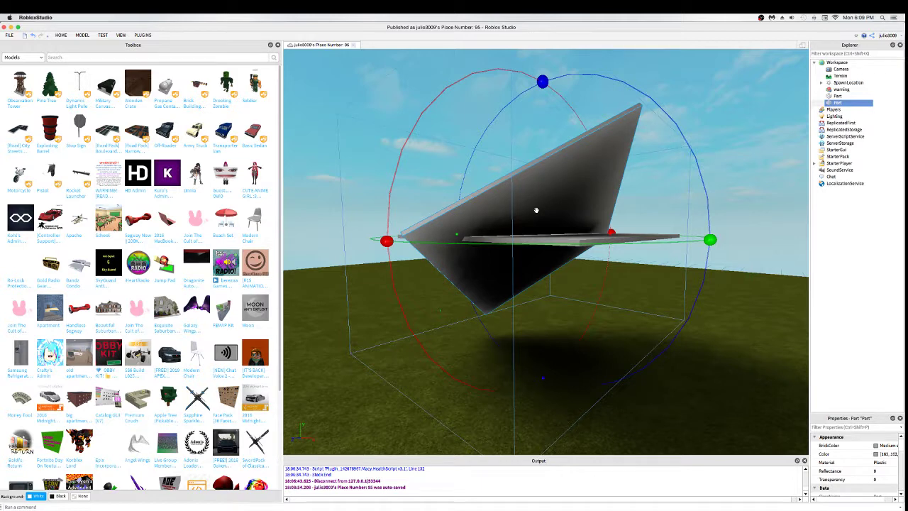
# Move the tilted plate upward until it clears the flat plate.
pyautogui.press('super+2')
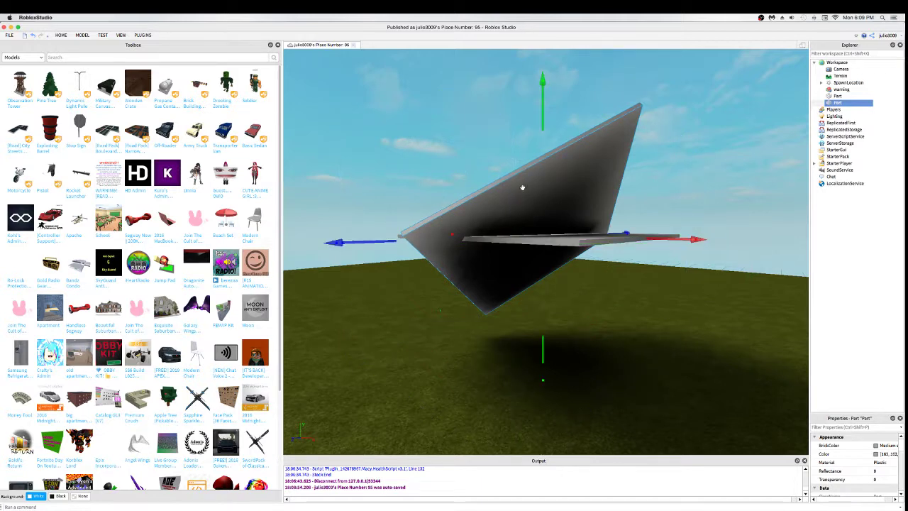
pyautogui.moveTo(547, 122); pyautogui.dragTo(492, 16)
pyautogui.moveTo(592, 261); pyautogui.dragTo(567, 245, button='right')
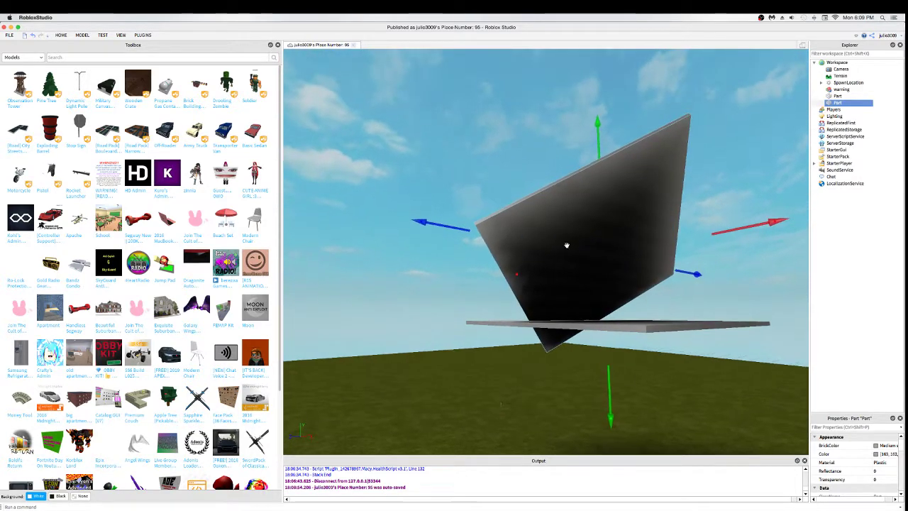
pyautogui.moveTo(597, 175); pyautogui.dragTo(585, 126)
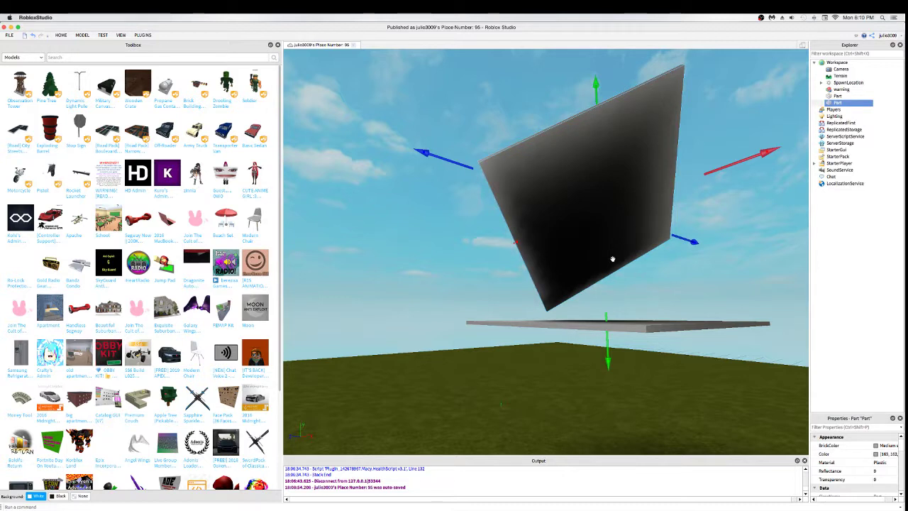
# Playtest the place to see how the two floating plates behave, and stop the test.
pyautogui.click(629, 324)
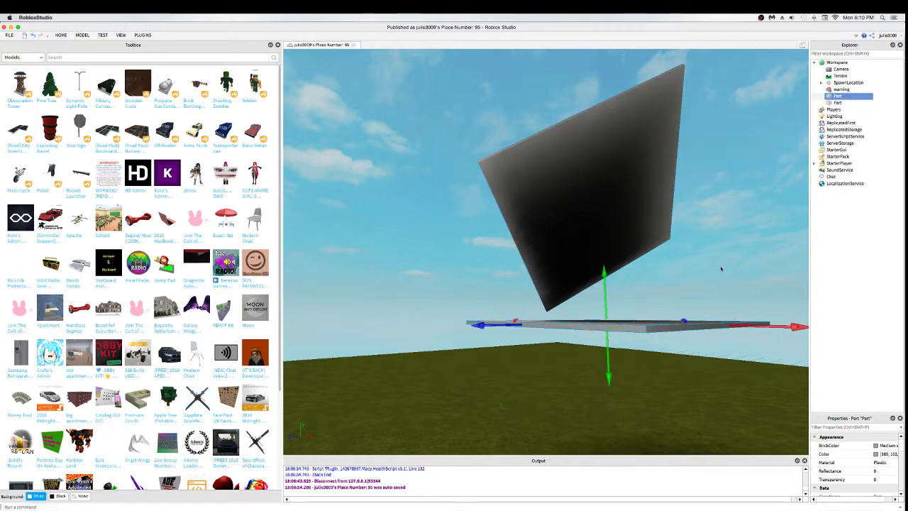
pyautogui.click(239, 56)
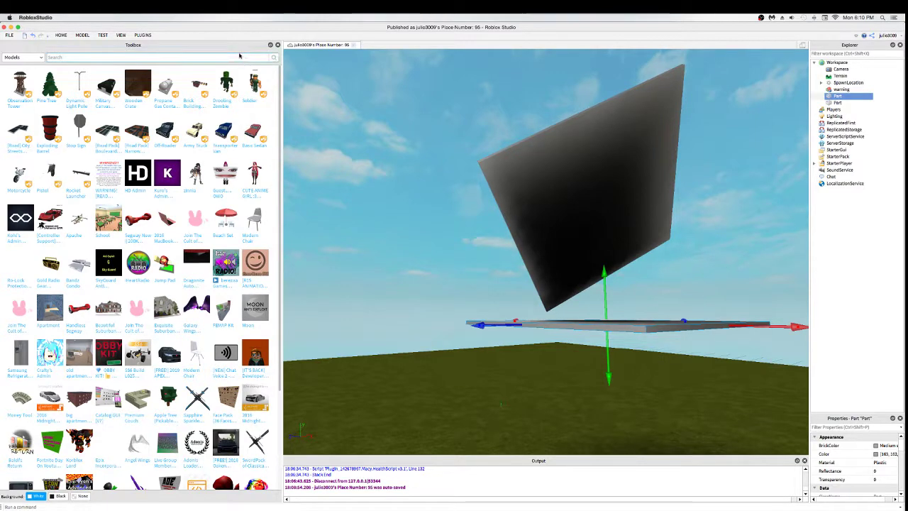
pyautogui.click(61, 35)
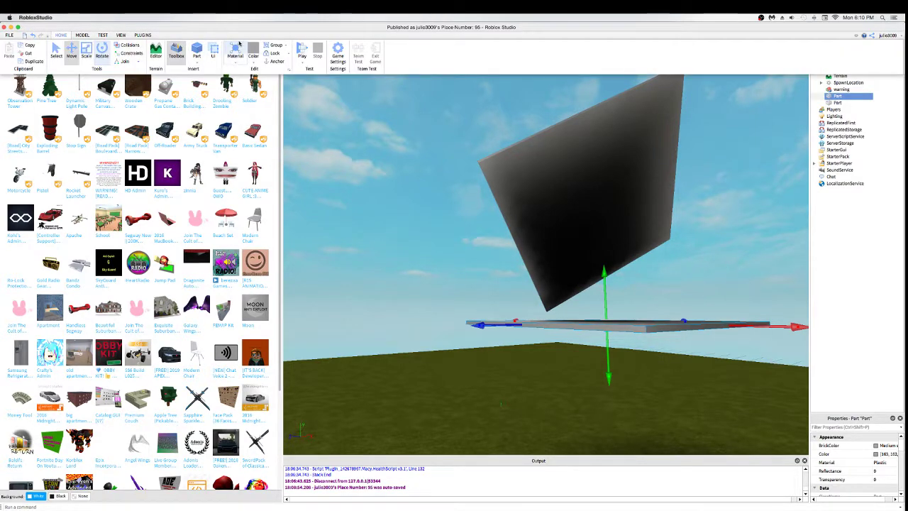
pyautogui.click(302, 51)
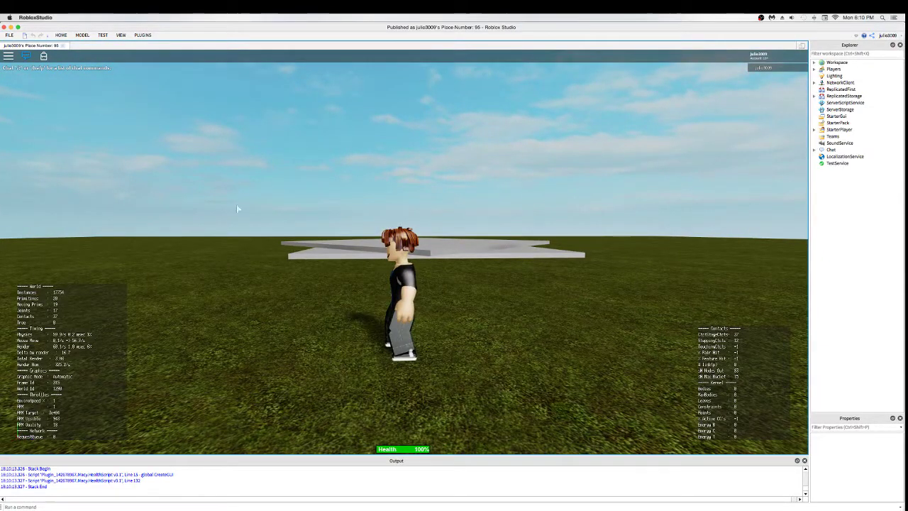
pyautogui.moveTo(165, 125)
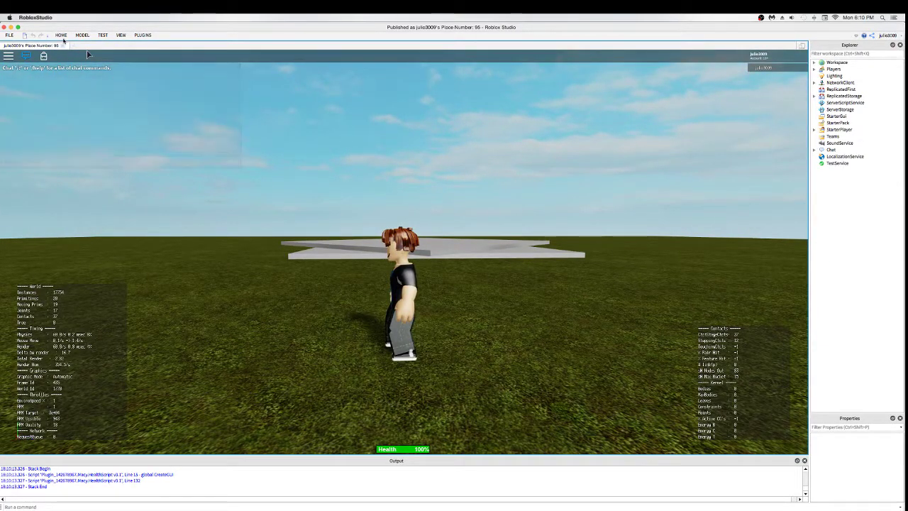
pyautogui.click(62, 36)
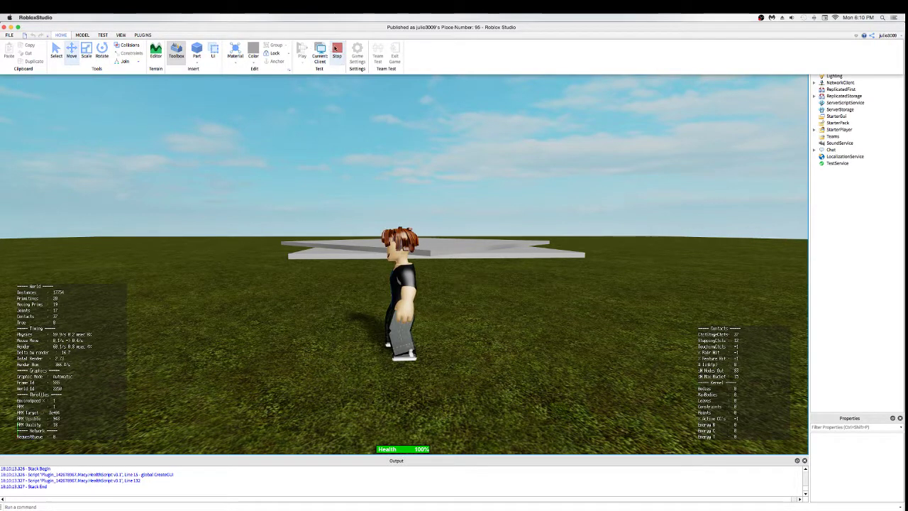
pyautogui.click(337, 53)
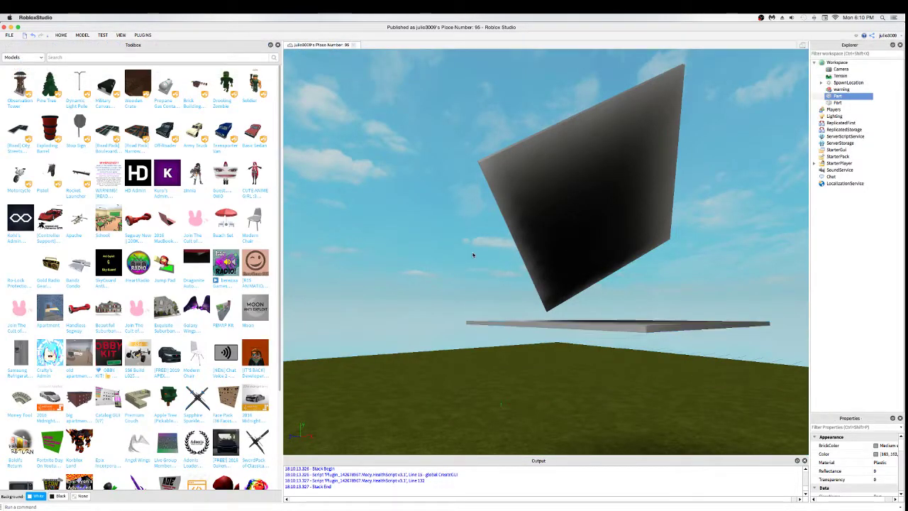
# Delete the flat plate and the tilted plate from the workspace.
pyautogui.moveTo(521, 253); pyautogui.dragTo(616, 332)
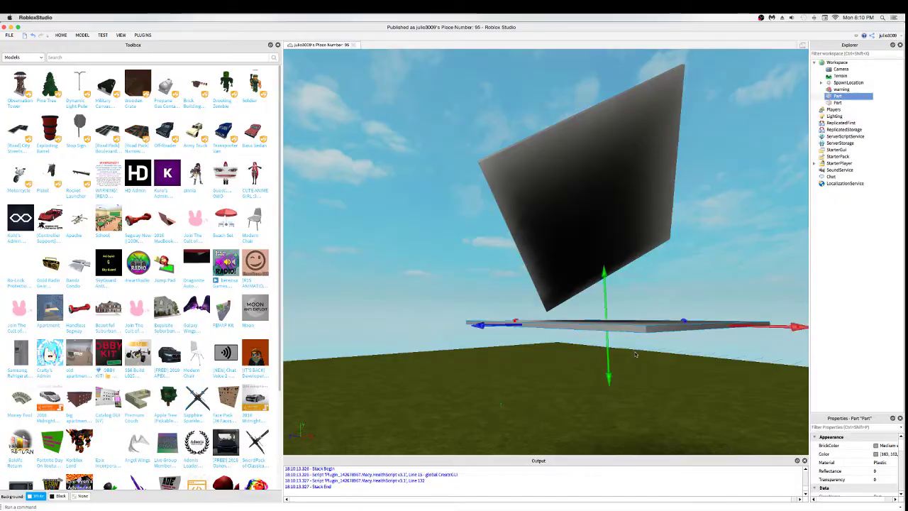
pyautogui.press('F12')
pyautogui.press('F12')
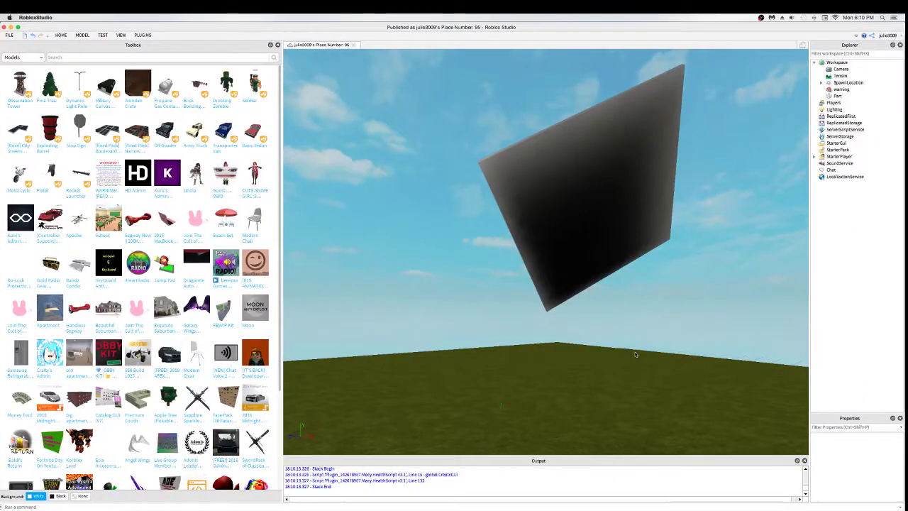
pyautogui.moveTo(591, 300); pyautogui.dragTo(570, 215)
pyautogui.click(569, 214)
pyautogui.press('F12')
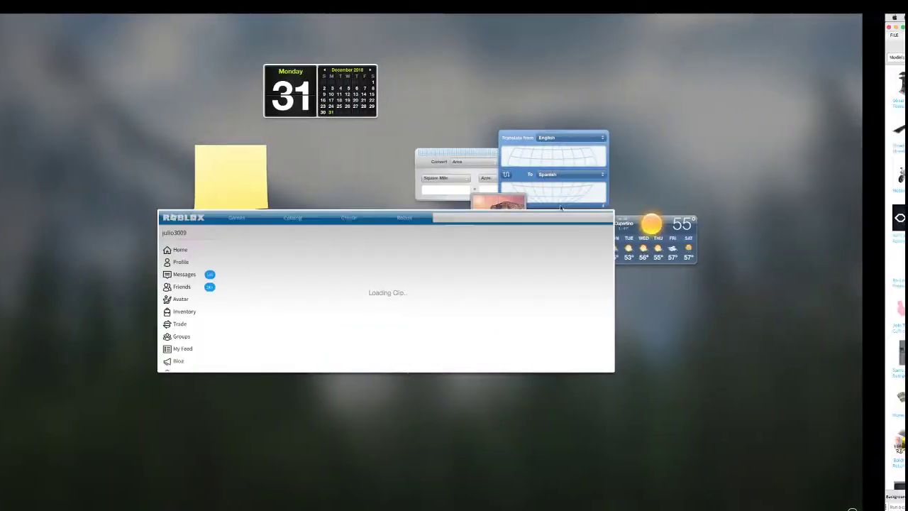
pyautogui.press('F12')
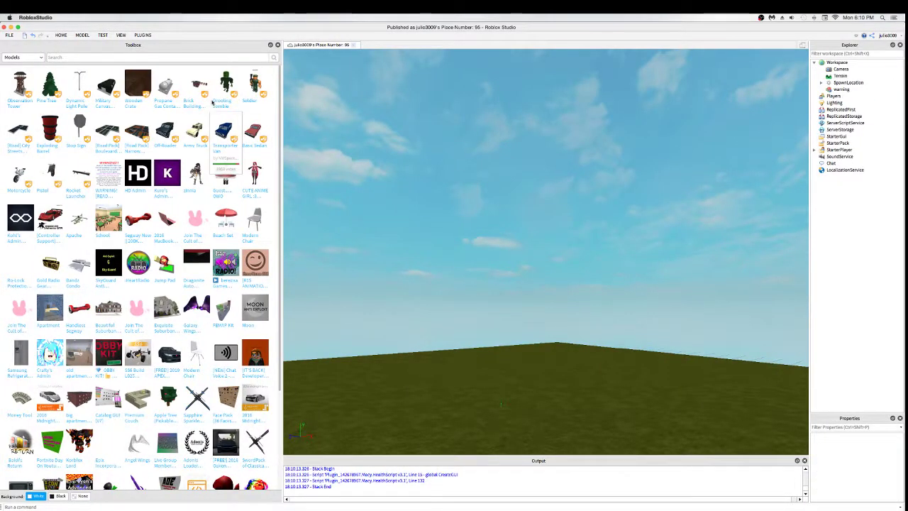
# Insert a new part and reposition it in the air above the baseplate.
pyautogui.click(62, 36)
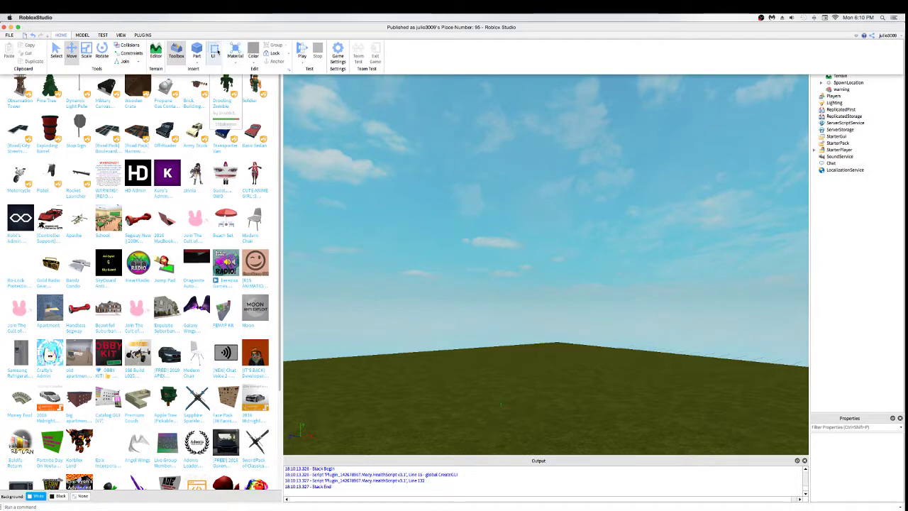
pyautogui.click(196, 51)
pyautogui.scroll(3, 586, 406)
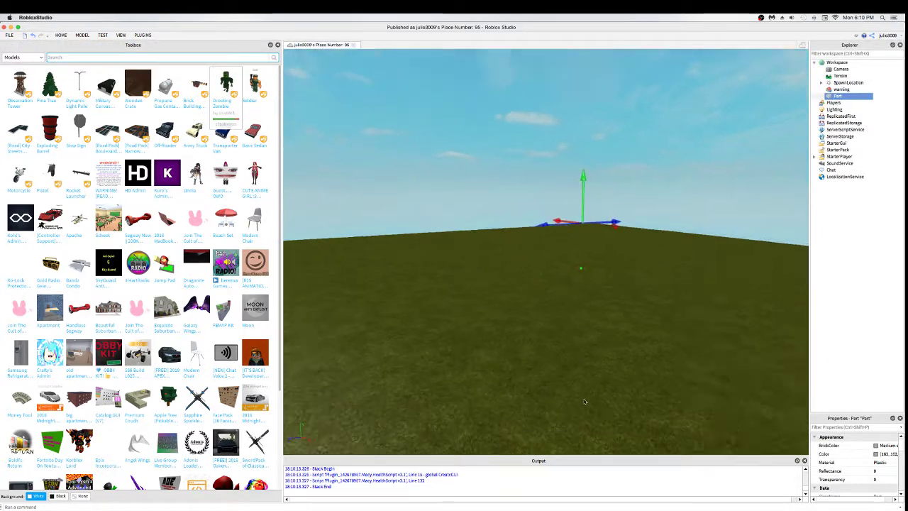
pyautogui.moveTo(584, 402); pyautogui.dragTo(578, 380, button='right')
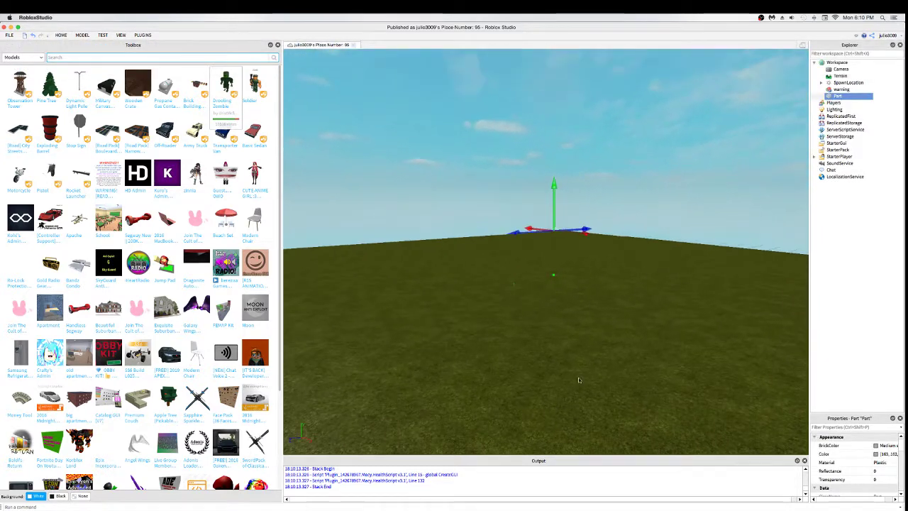
pyautogui.moveTo(578, 235); pyautogui.dragTo(610, 275)
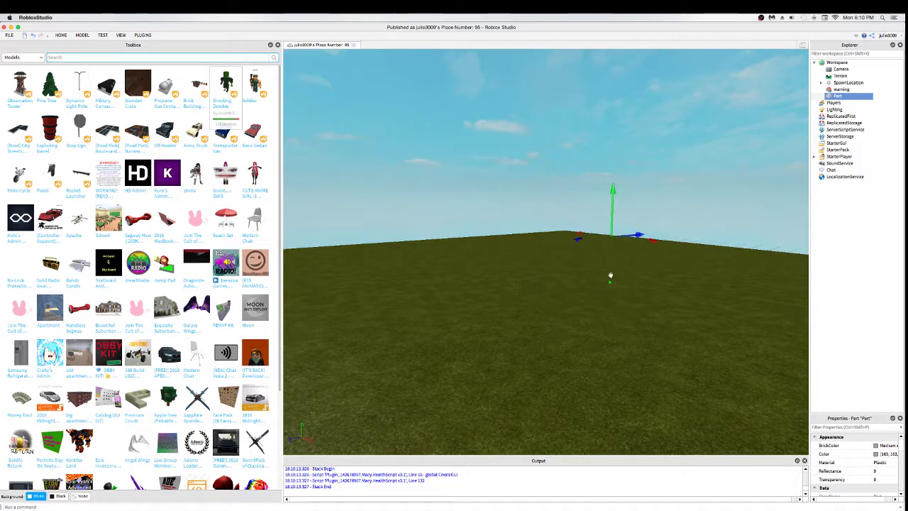
pyautogui.moveTo(611, 217); pyautogui.dragTo(495, 303)
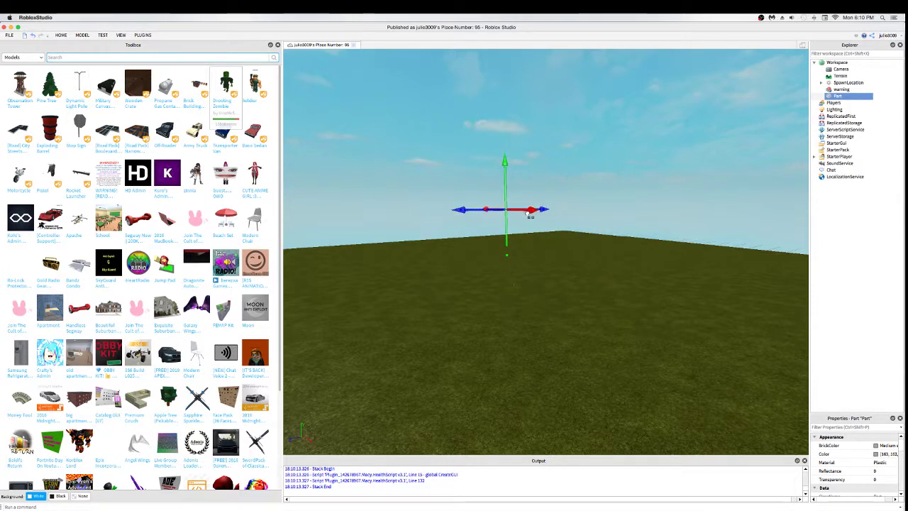
# Reposition the floating part in the air and stretch it lengthwise into a long, narrow slab.
pyautogui.moveTo(531, 211); pyautogui.dragTo(492, 243)
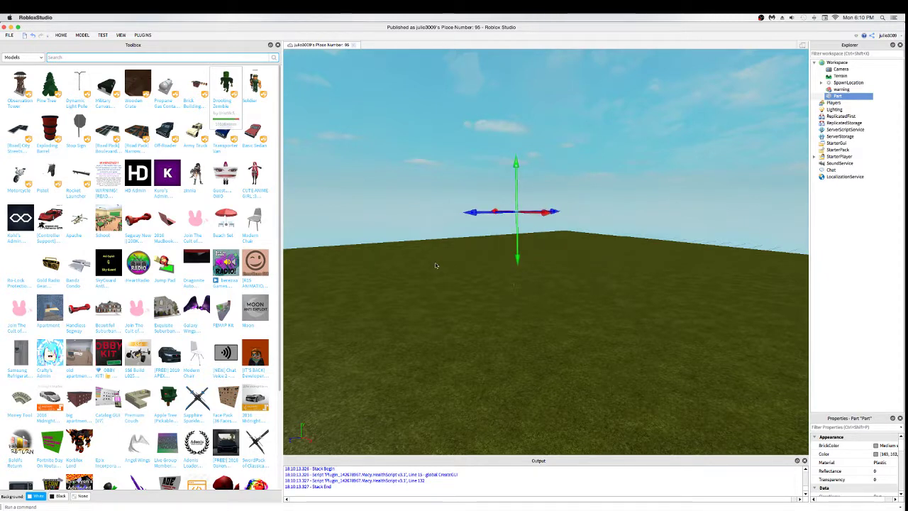
pyautogui.press('super+4')
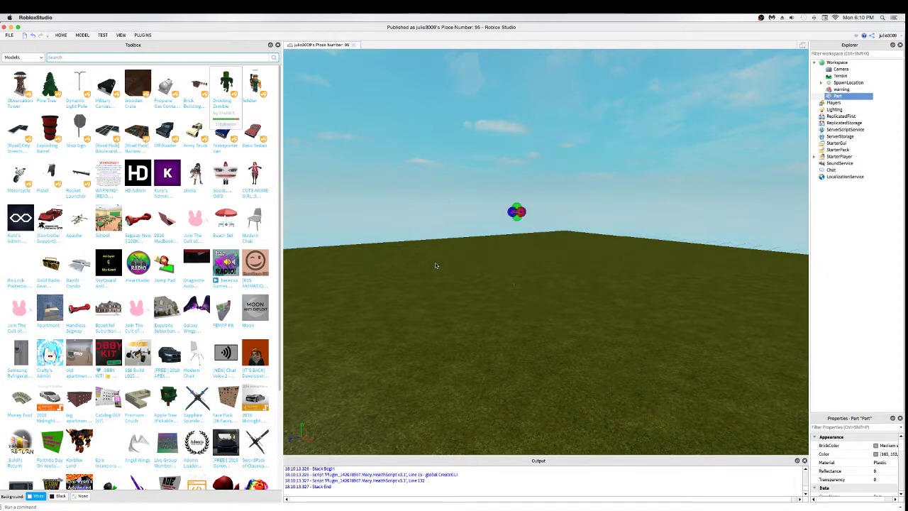
pyautogui.moveTo(510, 212); pyautogui.dragTo(410, 221)
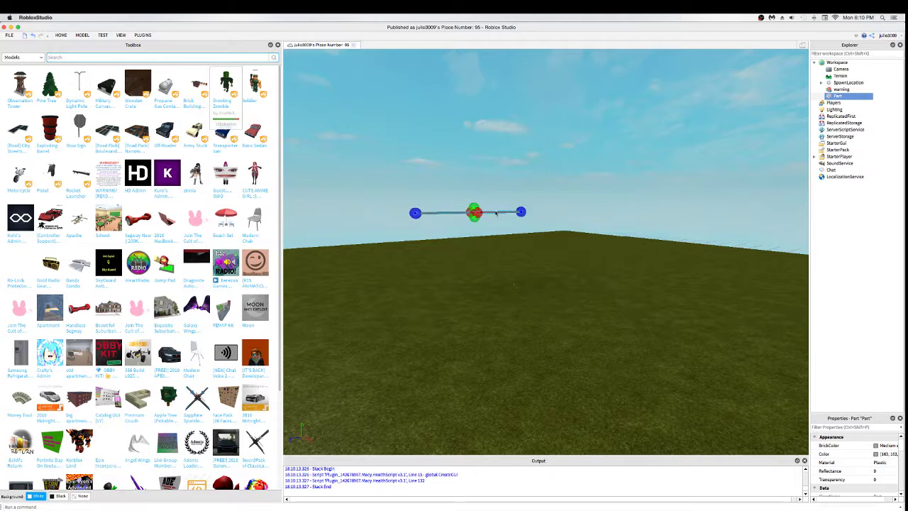
pyautogui.moveTo(479, 210); pyautogui.dragTo(478, 231)
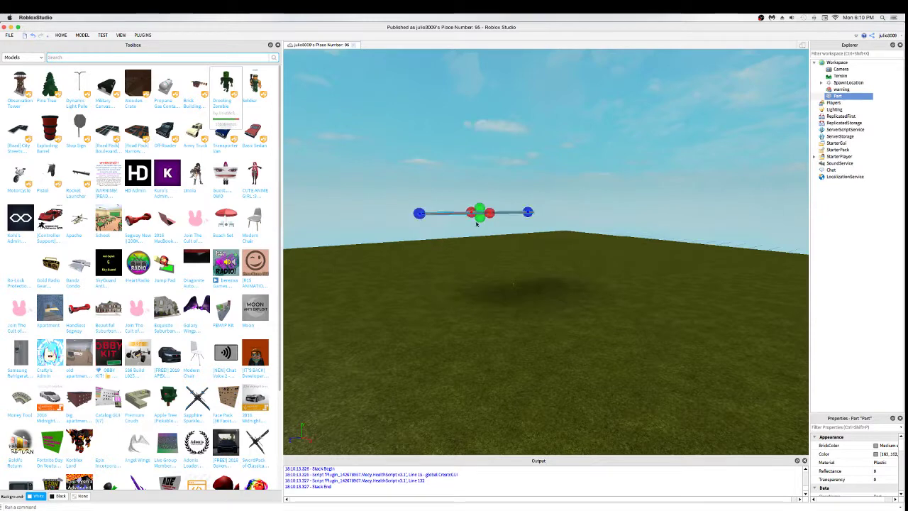
# Widen the floating slab on both sides until it forms a broad flat plate.
pyautogui.press('f')
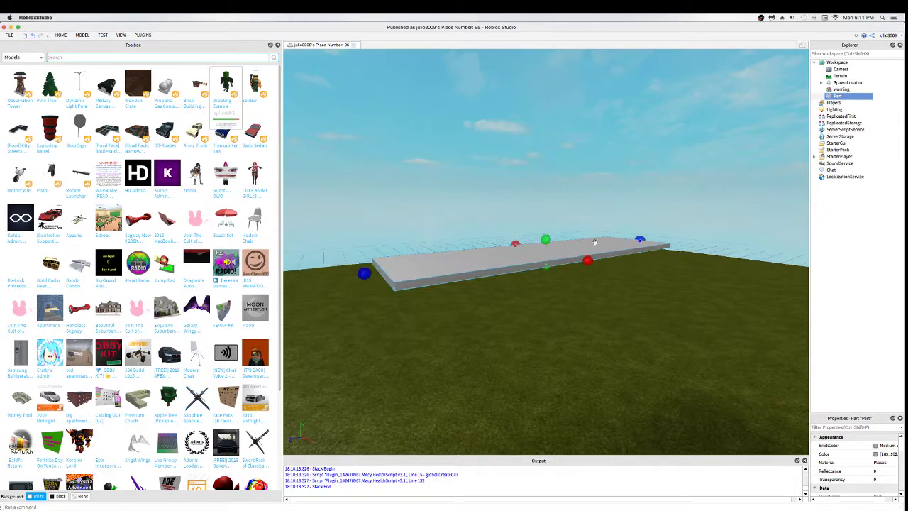
pyautogui.moveTo(587, 264); pyautogui.dragTo(692, 304)
pyautogui.moveTo(609, 325); pyautogui.dragTo(611, 325, button='right')
pyautogui.moveTo(693, 268); pyautogui.dragTo(724, 268)
pyautogui.moveTo(516, 248); pyautogui.dragTo(497, 247)
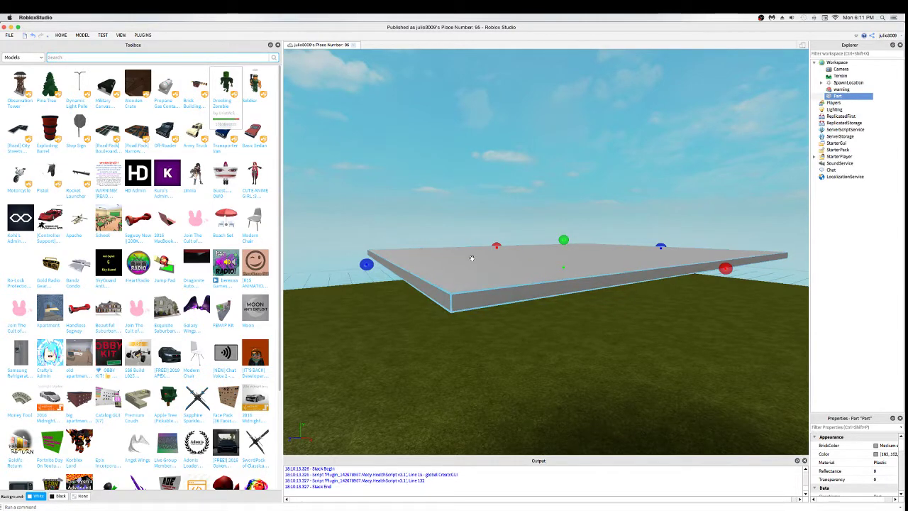
# Insert another part and place it on the baseplate in front of the floating plate.
pyautogui.click(61, 35)
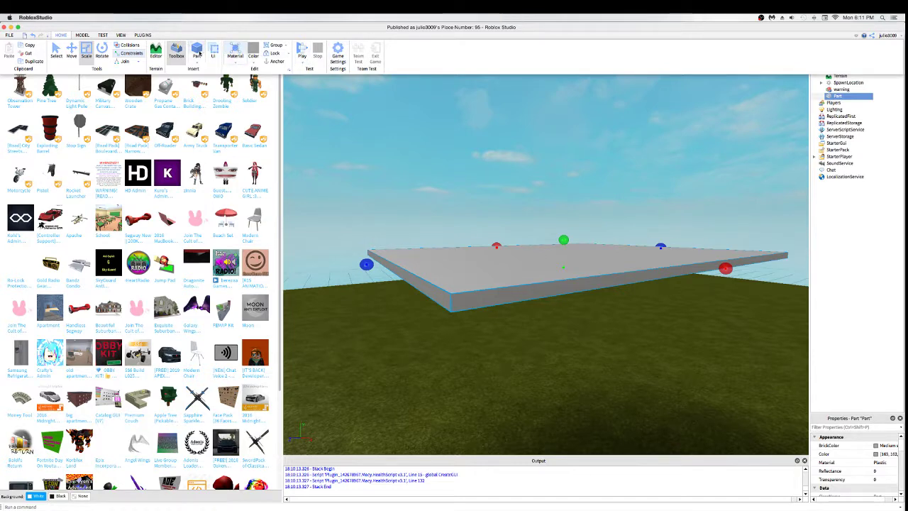
pyautogui.click(197, 50)
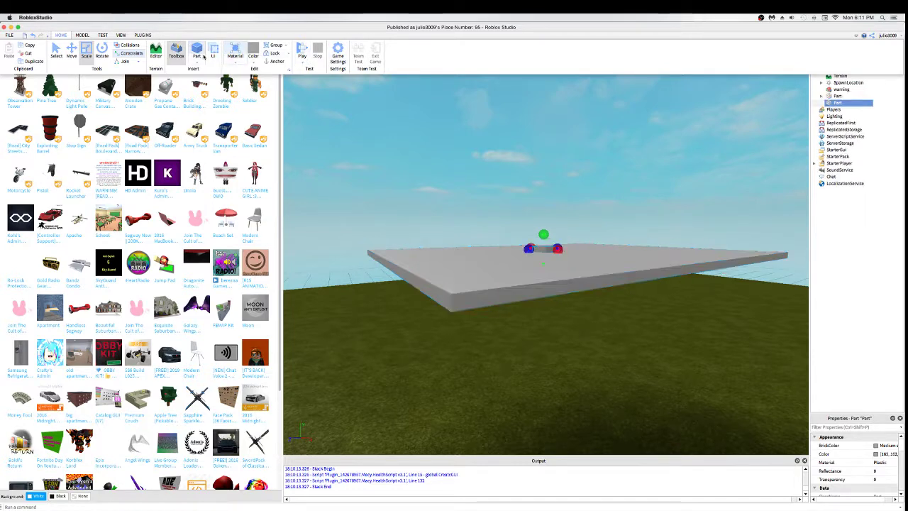
pyautogui.click(588, 268)
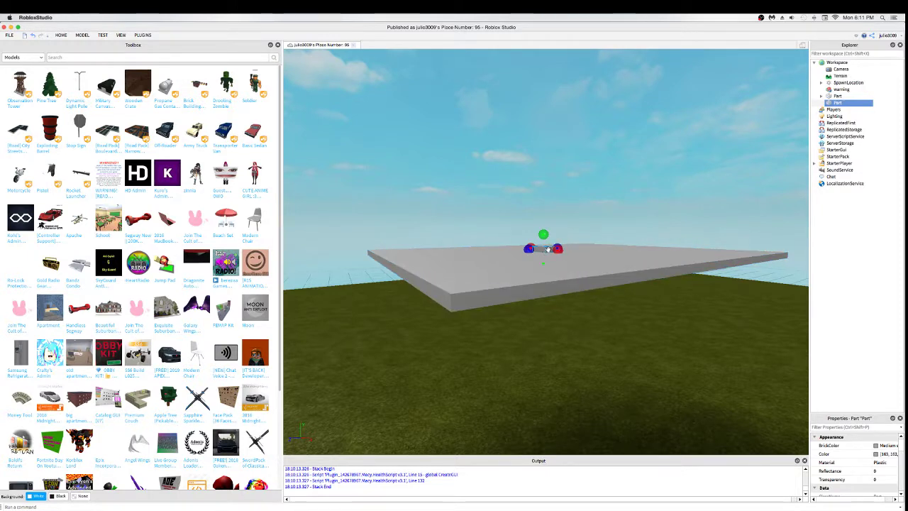
pyautogui.moveTo(548, 249); pyautogui.dragTo(530, 425)
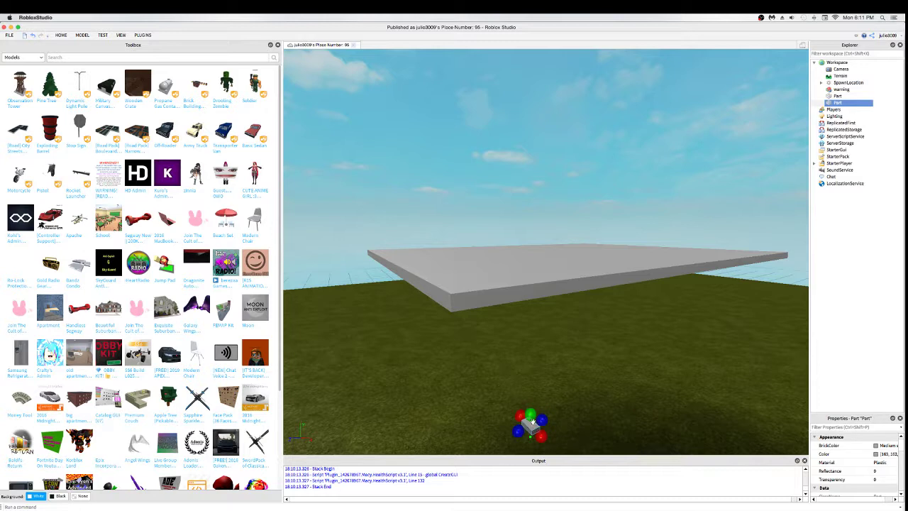
# Rotate the small part on the baseplate so it stands upright.
pyautogui.press('super+4')
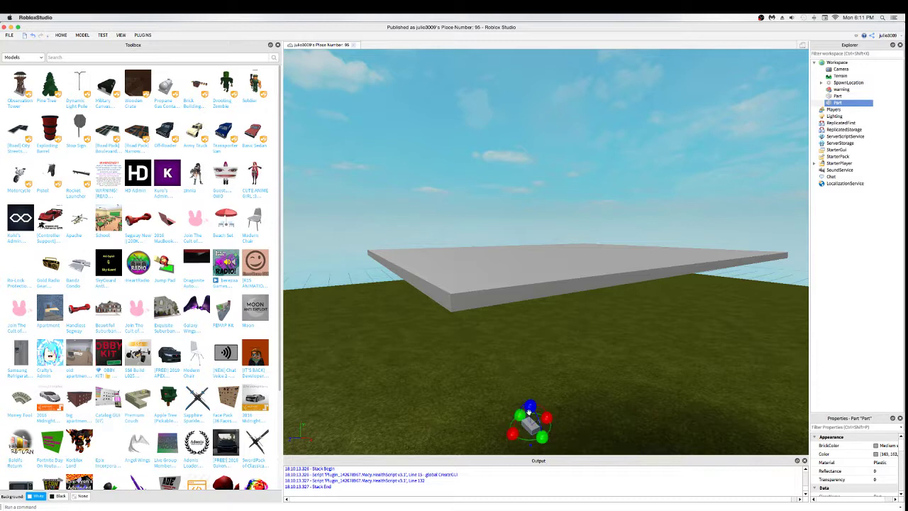
pyautogui.moveTo(532, 410); pyautogui.dragTo(484, 414)
pyautogui.press('super+space')
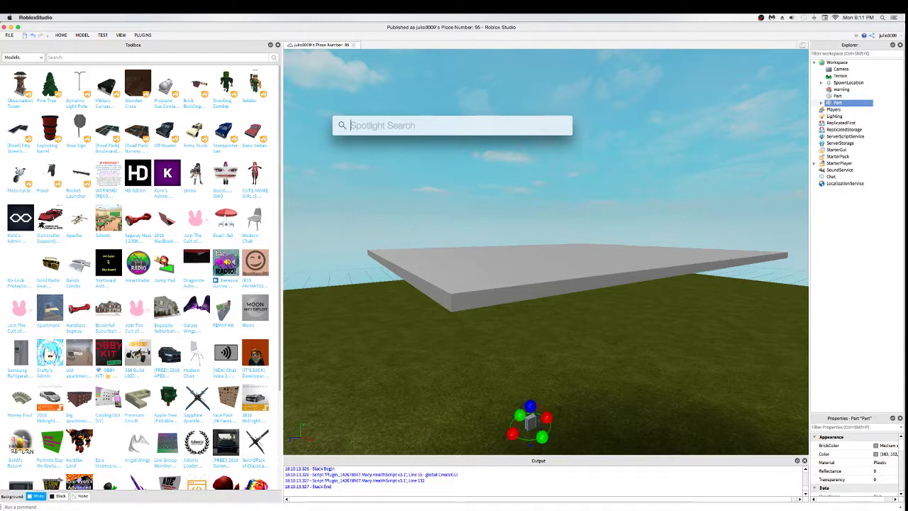
pyautogui.click(505, 428)
pyautogui.click(529, 420)
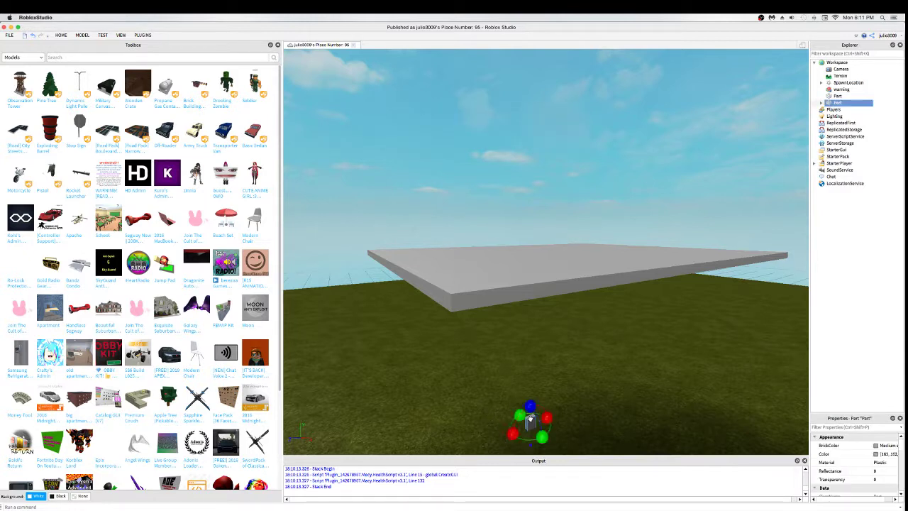
# Scale the upright part up to the plate's underside and stretch it sideways into a long wall.
pyautogui.press('super+2')
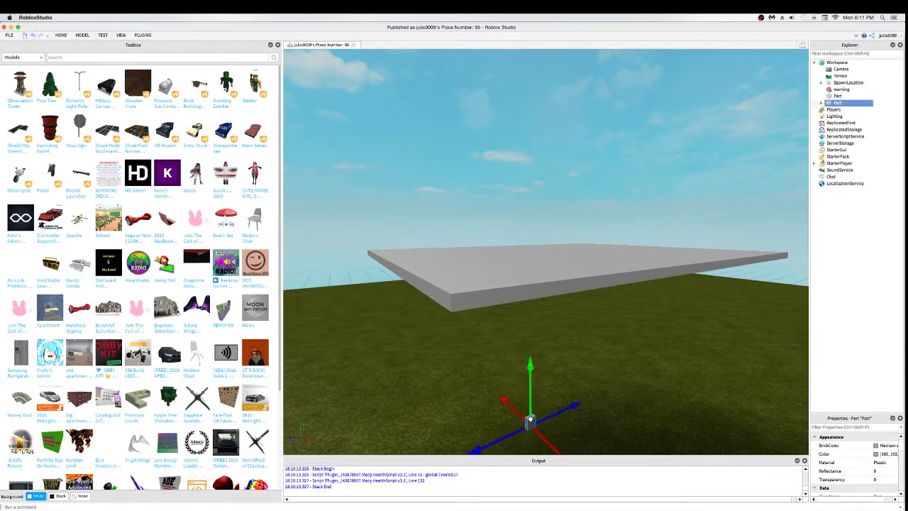
pyautogui.press('super+4')
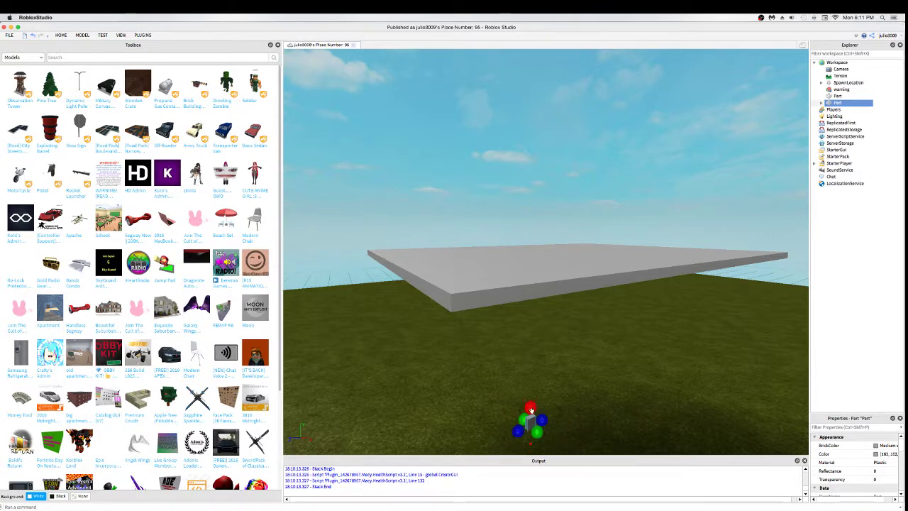
pyautogui.moveTo(530, 409)
pyautogui.mouseDown()
pyautogui.moveTo(519, 311)
pyautogui.moveTo(508, 275)
pyautogui.moveTo(495, 275)
pyautogui.mouseUp()
pyautogui.moveTo(517, 363); pyautogui.dragTo(453, 387)
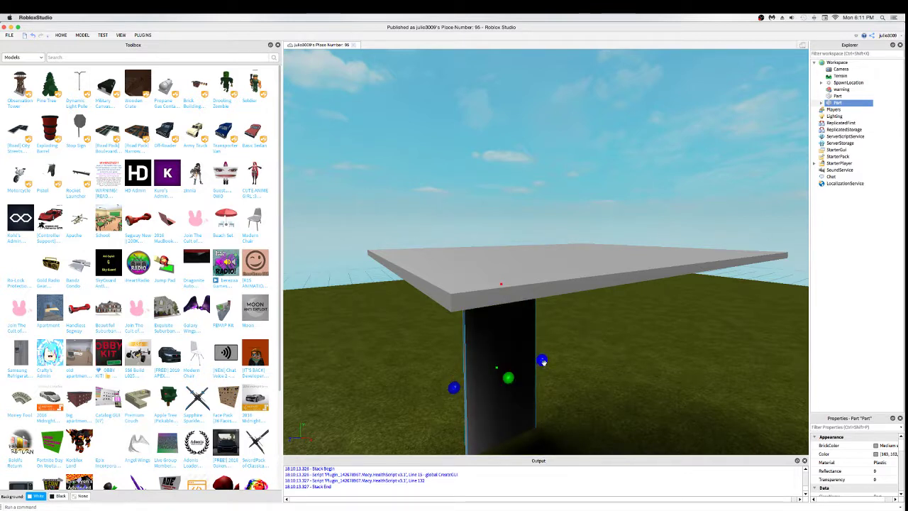
pyautogui.moveTo(542, 361); pyautogui.dragTo(752, 312)
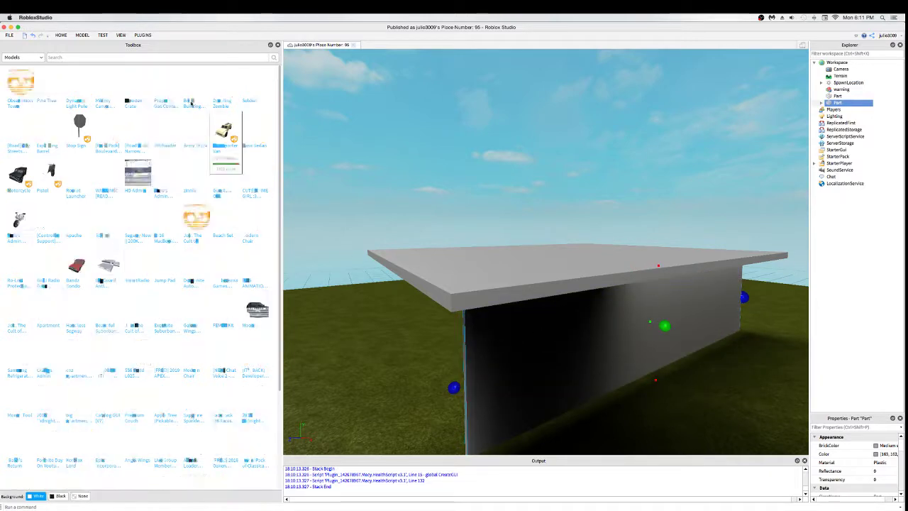
# Playtest the place to see how the unanchored plate and wall behave, and stop the test.
pyautogui.click(61, 34)
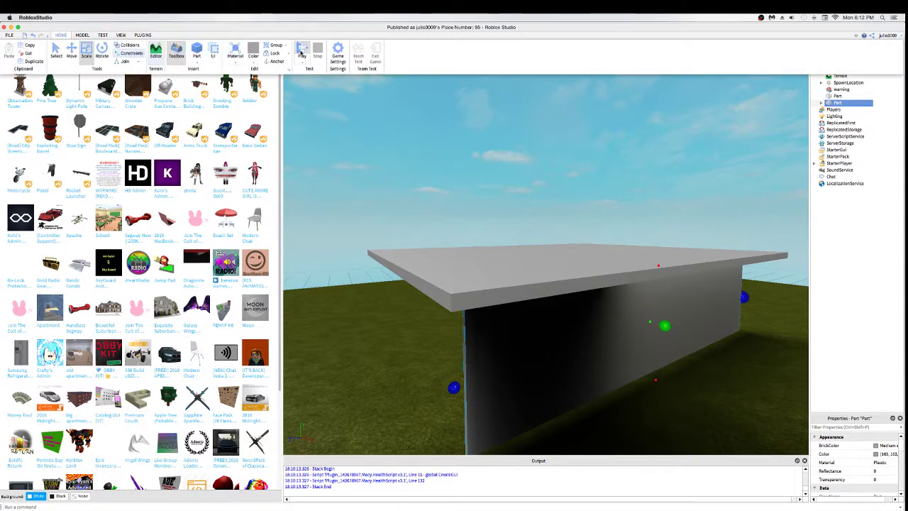
pyautogui.click(301, 52)
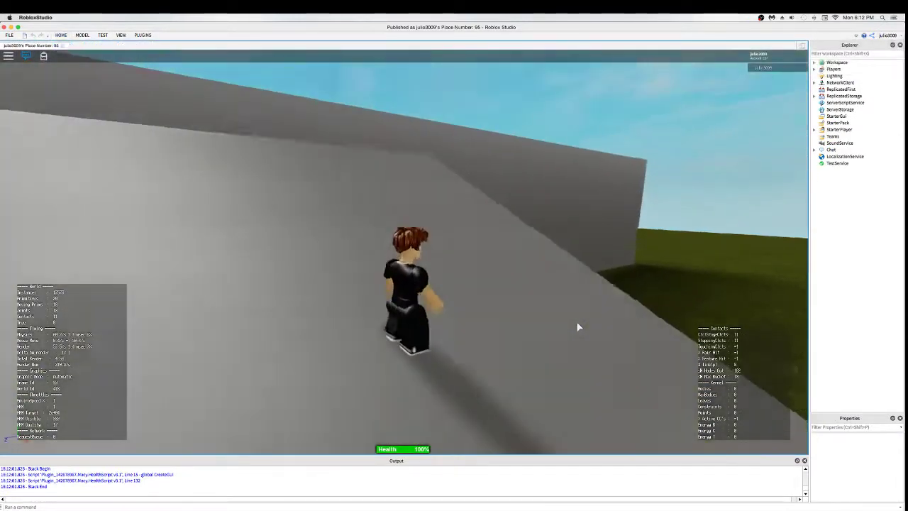
pyautogui.moveTo(578, 326); pyautogui.dragTo(577, 327, button='right')
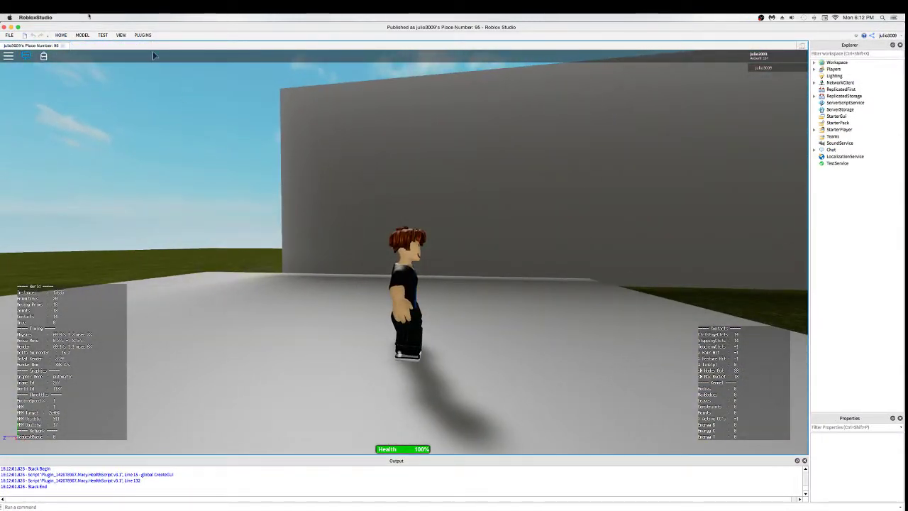
pyautogui.click(61, 35)
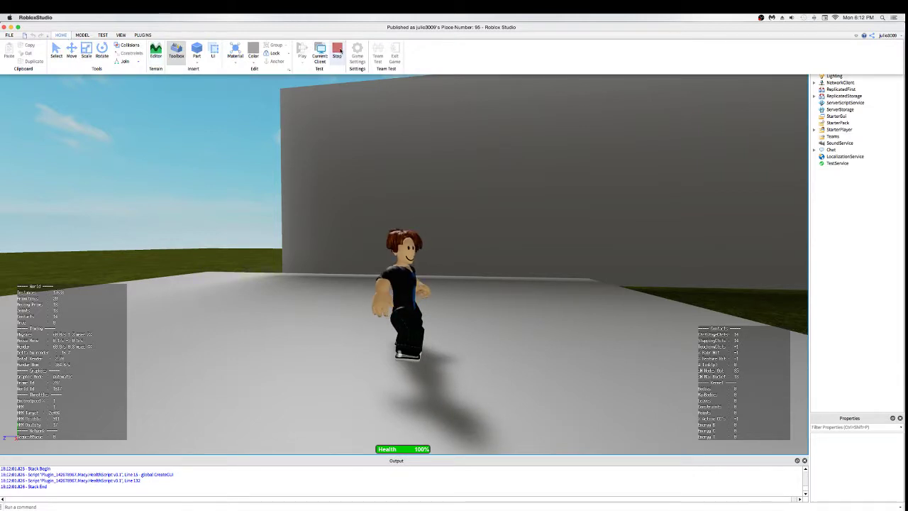
pyautogui.click(337, 51)
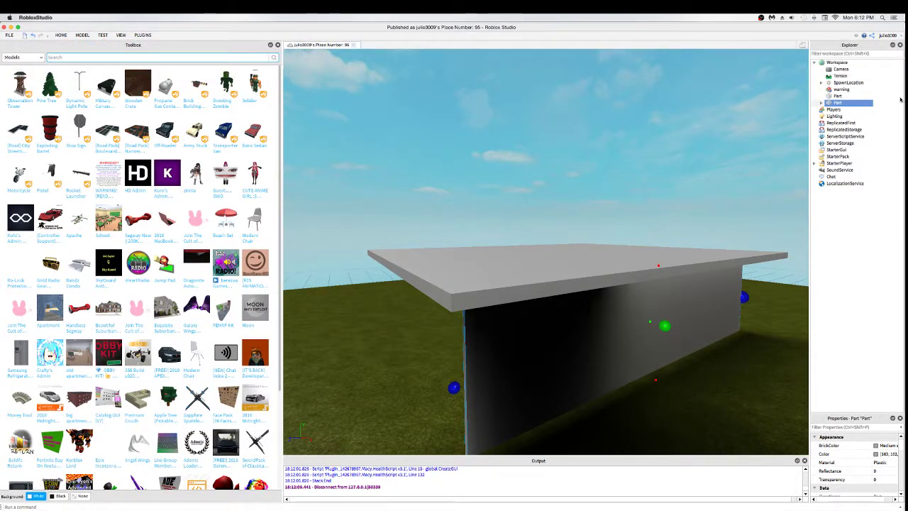
# Delete the warning object from the workspace.
pyautogui.click(877, 94)
pyautogui.moveTo(873, 98); pyautogui.dragTo(871, 100)
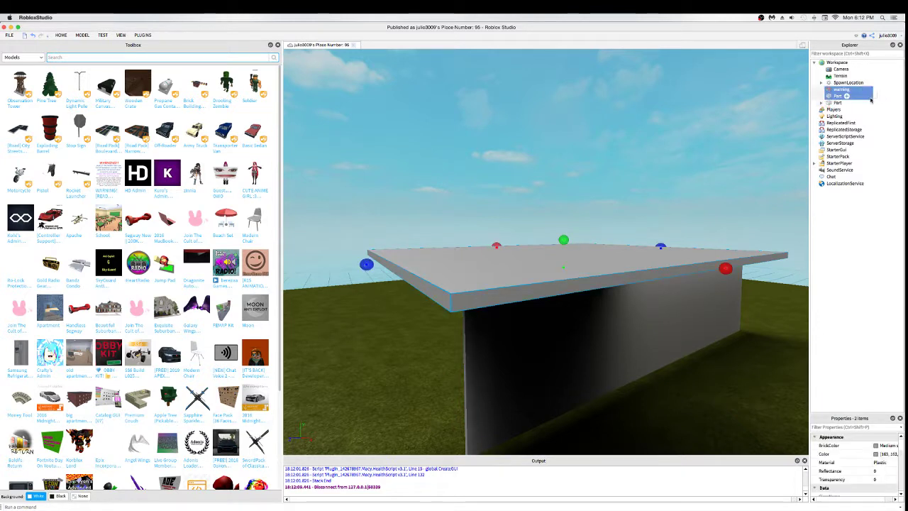
pyautogui.click(883, 90)
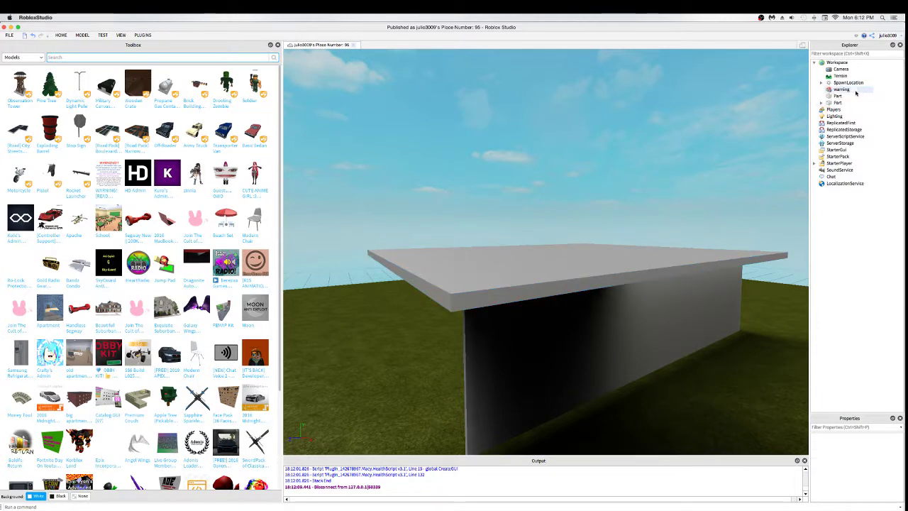
pyautogui.click(837, 91)
pyautogui.press('Delete')
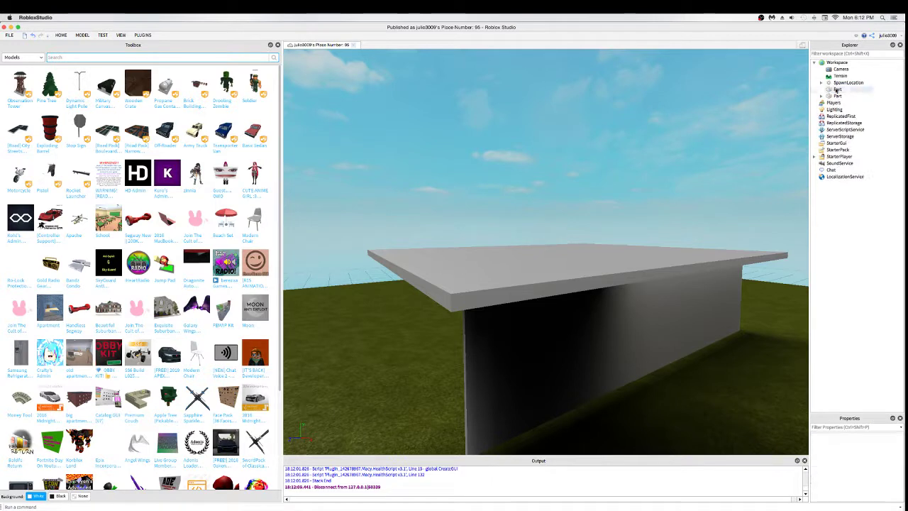
# Anchor both the plate and the wall together, and clear the selection.
pyautogui.moveTo(879, 91); pyautogui.dragTo(863, 100)
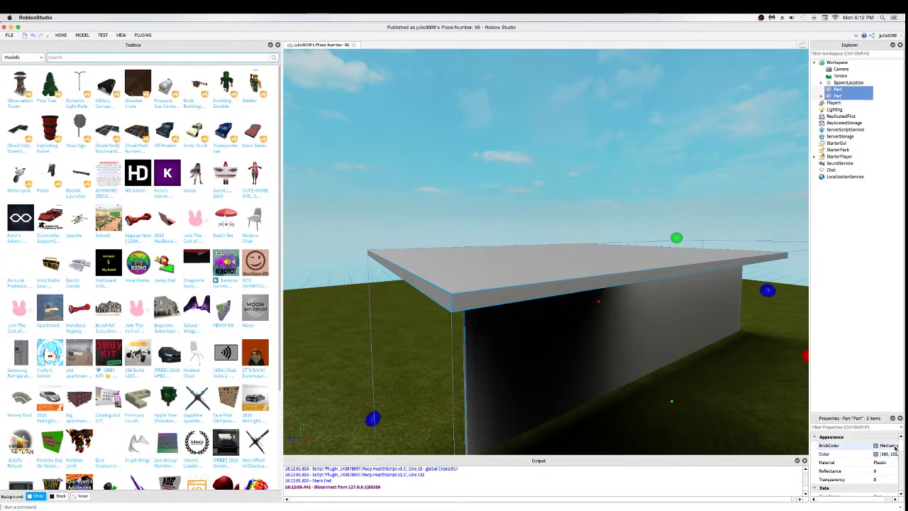
pyautogui.moveTo(900, 446); pyautogui.dragTo(903, 465)
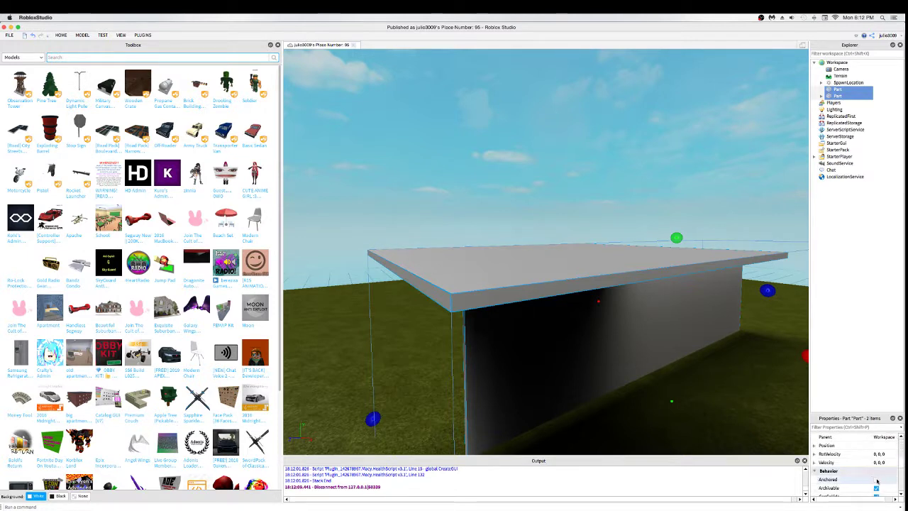
pyautogui.click(875, 481)
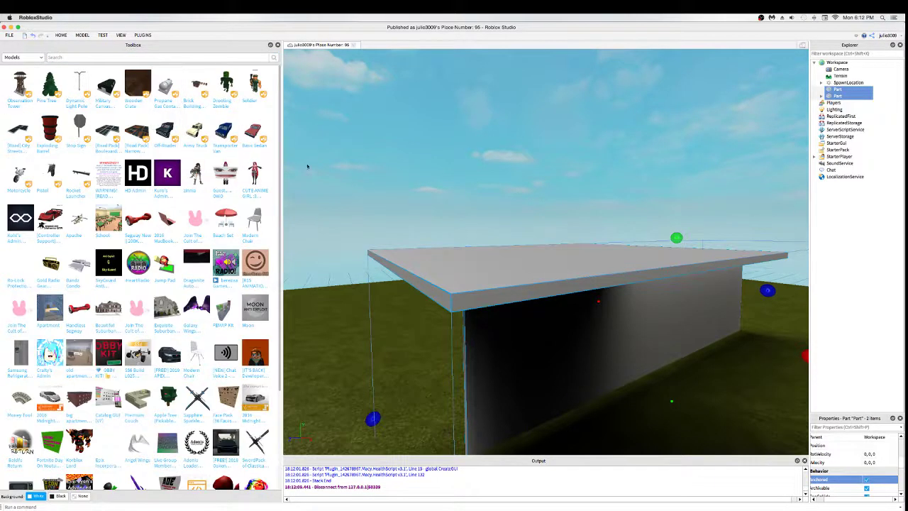
pyautogui.click(363, 190)
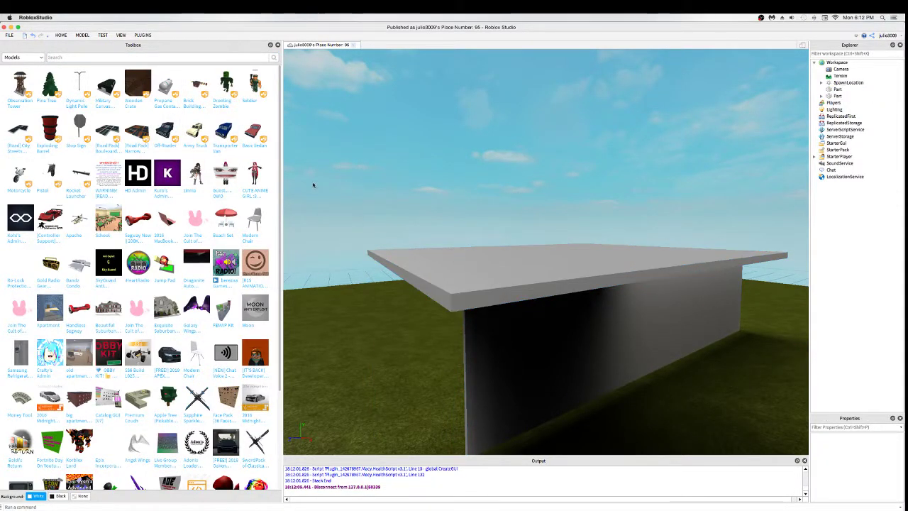
# Playtest the place and walk the character to the plate's edge to inspect the anchored plate and wall.
pyautogui.click(117, 35)
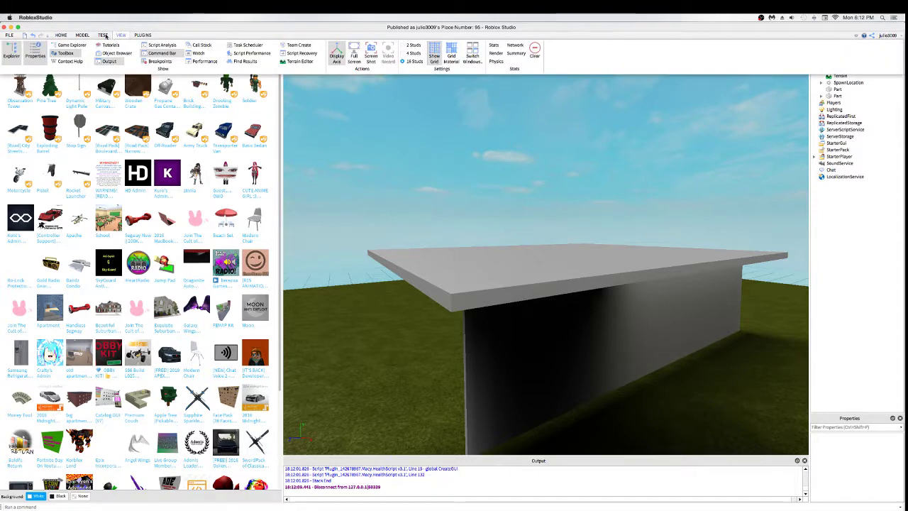
pyautogui.click(105, 35)
pyautogui.click(180, 47)
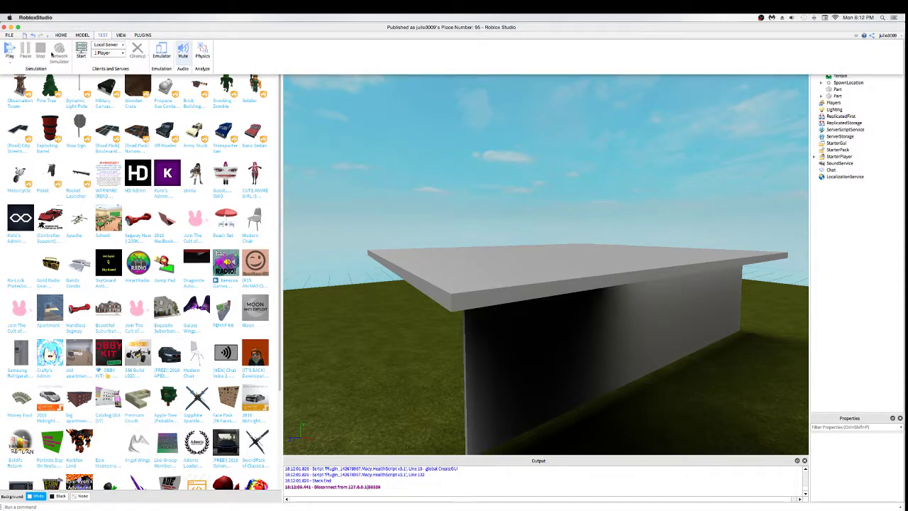
pyautogui.click(14, 51)
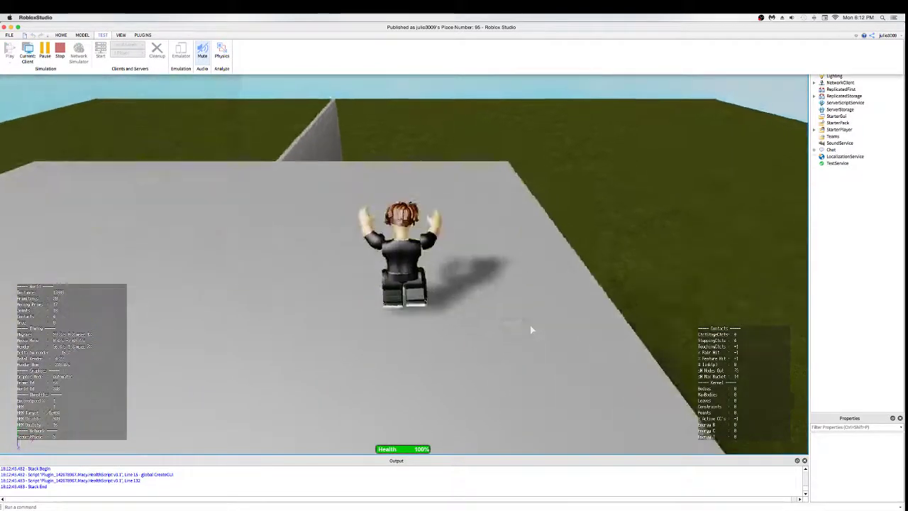
pyautogui.moveTo(530, 327); pyautogui.dragTo(531, 327, button='right')
pyautogui.press('d')
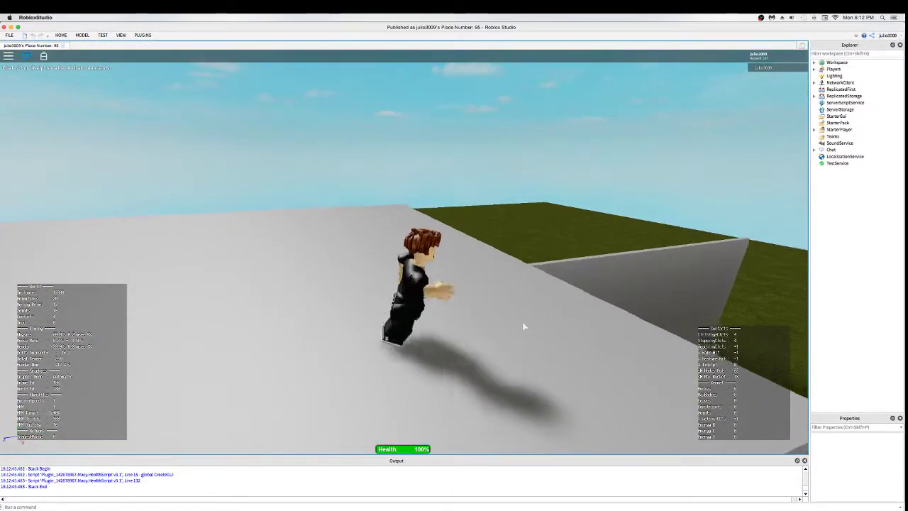
pyautogui.moveTo(525, 323); pyautogui.dragTo(526, 319, button='right')
pyautogui.press('w')
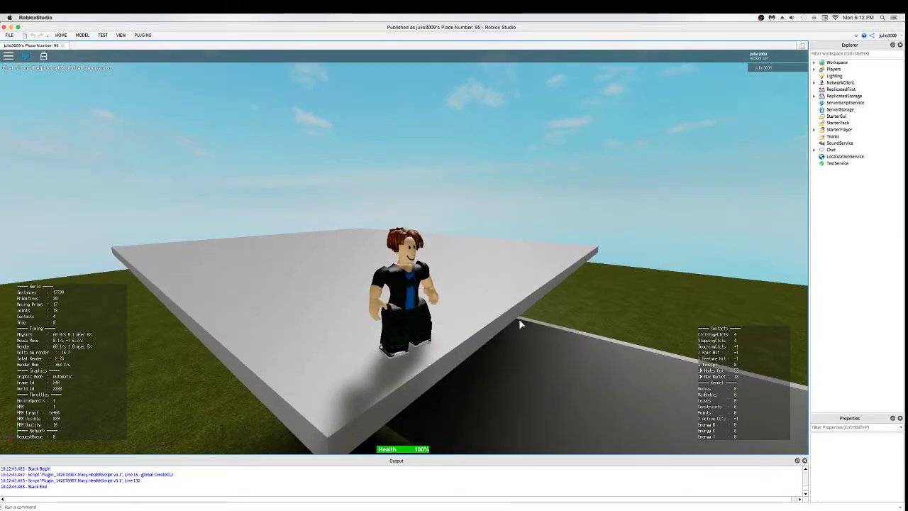
pyautogui.scroll(-1, 519, 319)
pyautogui.scroll(-5, 518, 318)
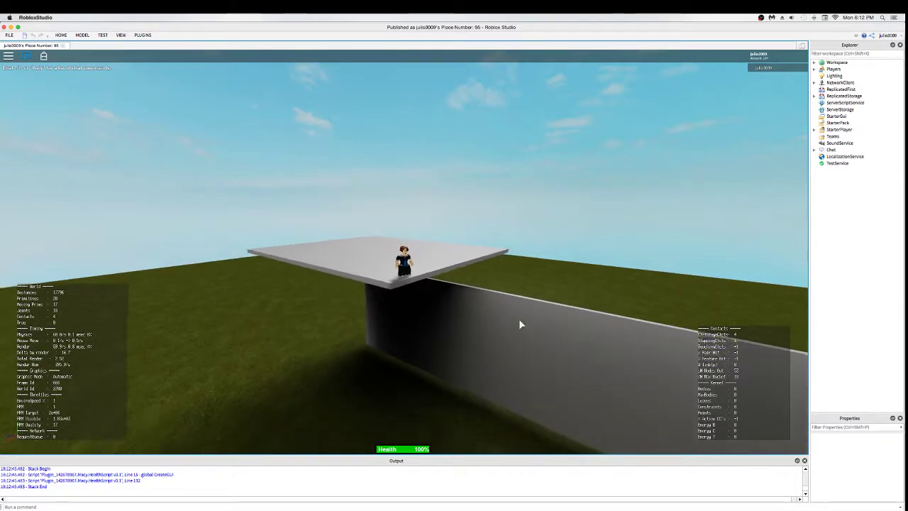
pyautogui.scroll(-1, 518, 319)
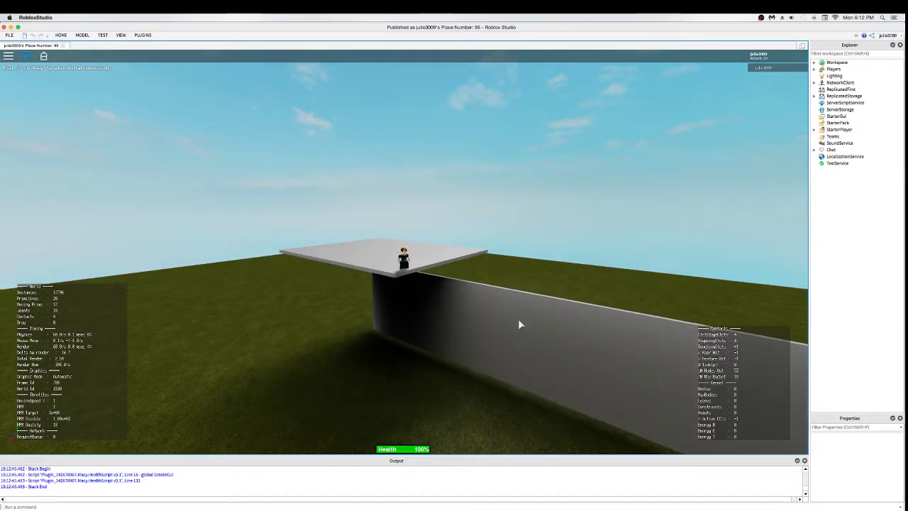
pyautogui.moveTo(518, 318); pyautogui.dragTo(518, 318, button='right')
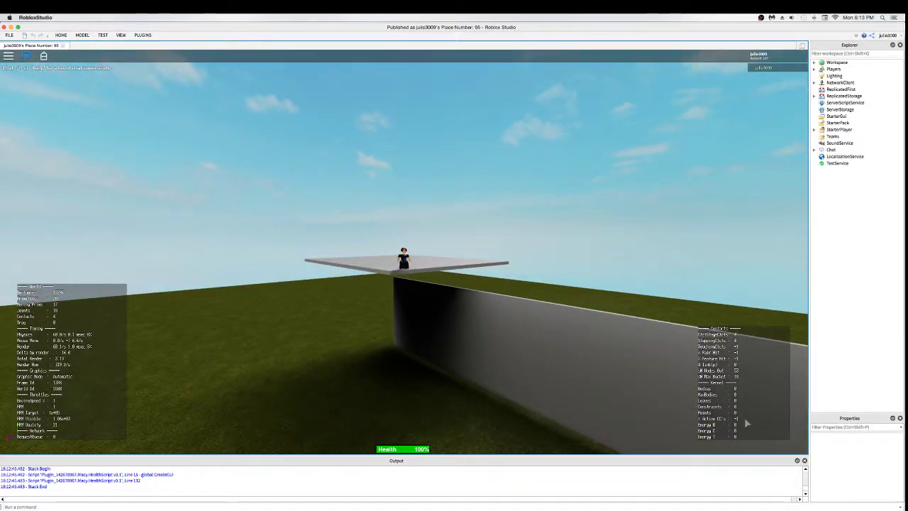
pyautogui.moveTo(845, 499)
pyautogui.click(787, 498)
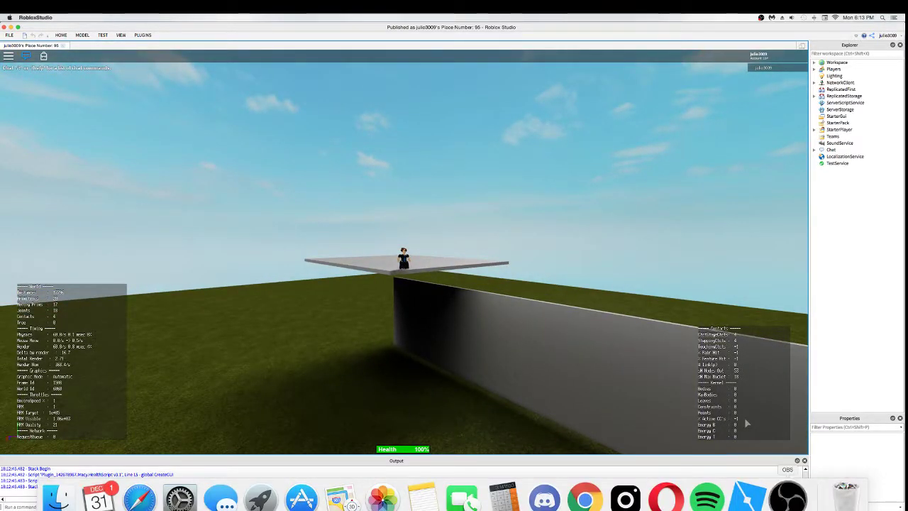
pyautogui.click(787, 496)
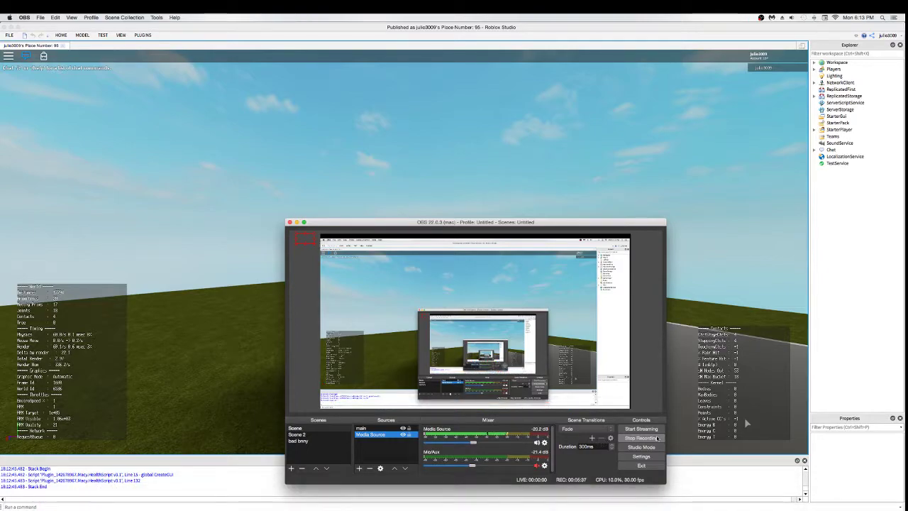